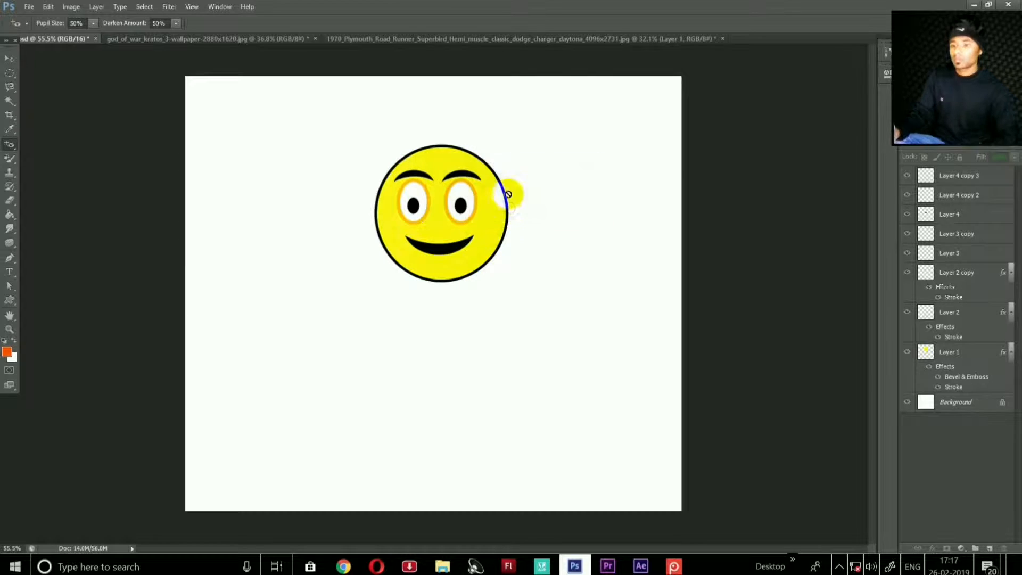
# Bring the portrait document retouch img.jpg to the front with the Move tool active
pyautogui.click(363, 46)
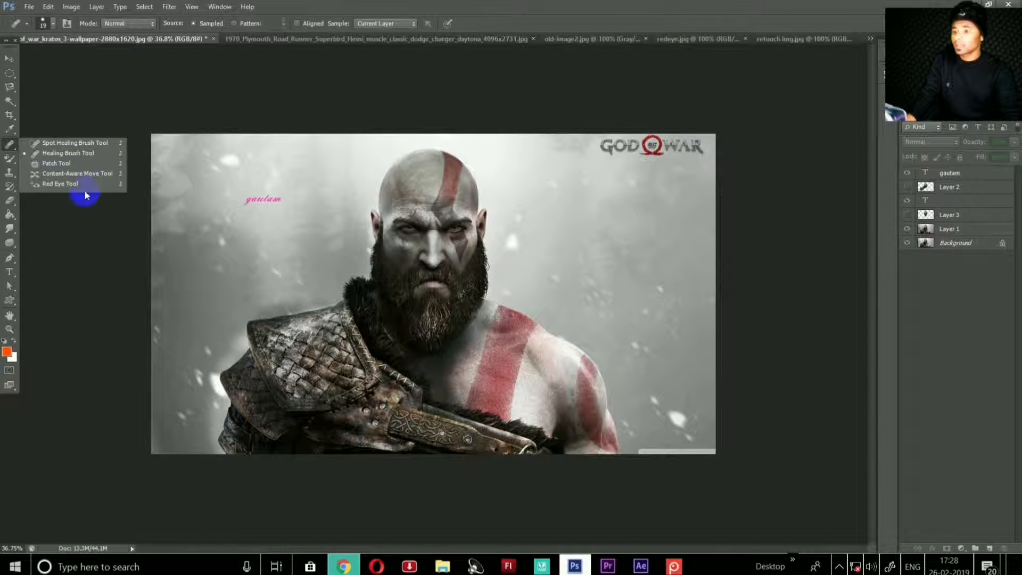
pyautogui.click(87, 101)
pyautogui.click(504, 210)
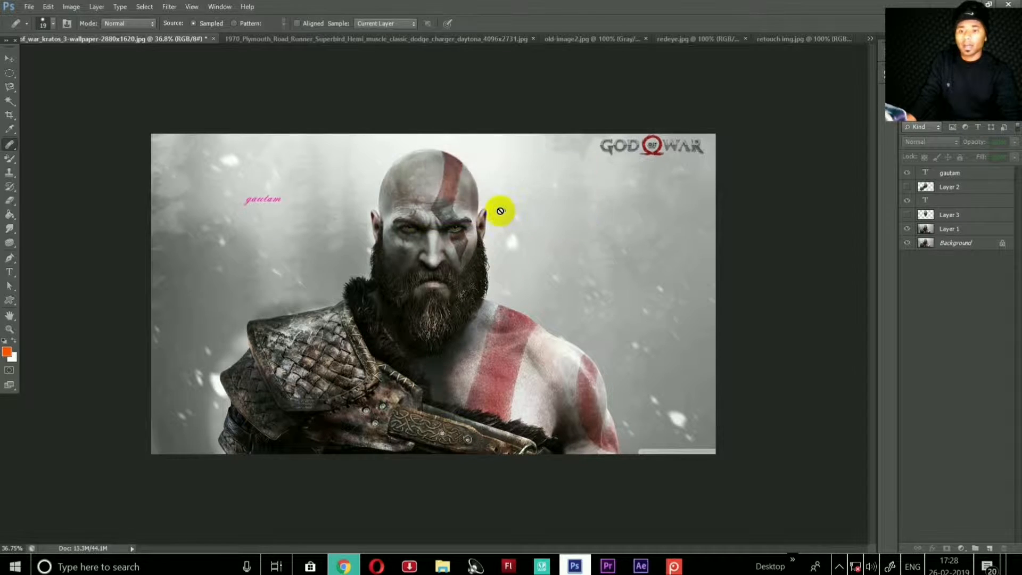
pyautogui.click(790, 46)
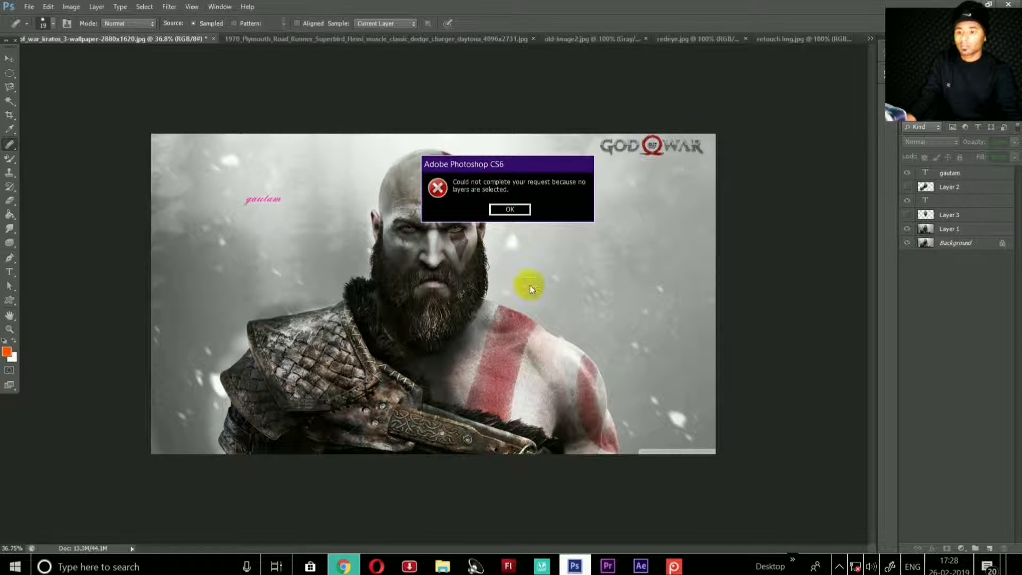
pyautogui.click(509, 210)
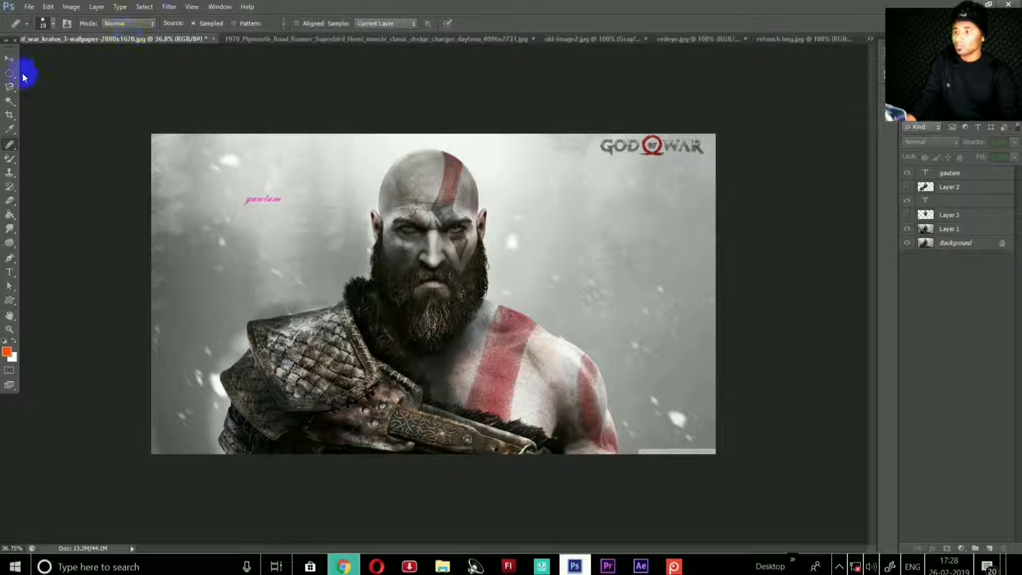
pyautogui.click(9, 58)
pyautogui.click(790, 41)
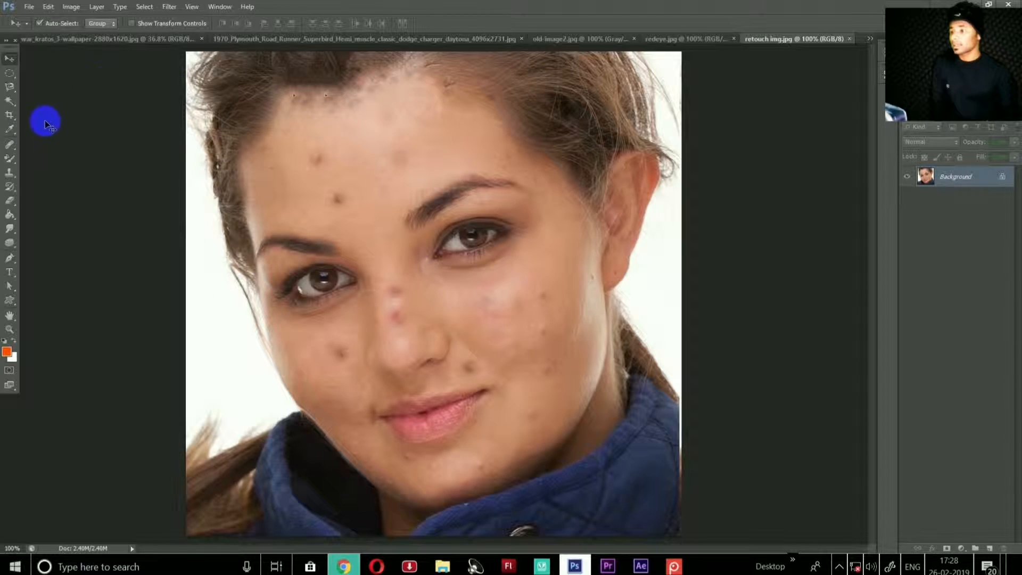
# Choose the Spot Healing Brush in Content-Aware mode and try it on the dark mark on the forehead
pyautogui.click(10, 142)
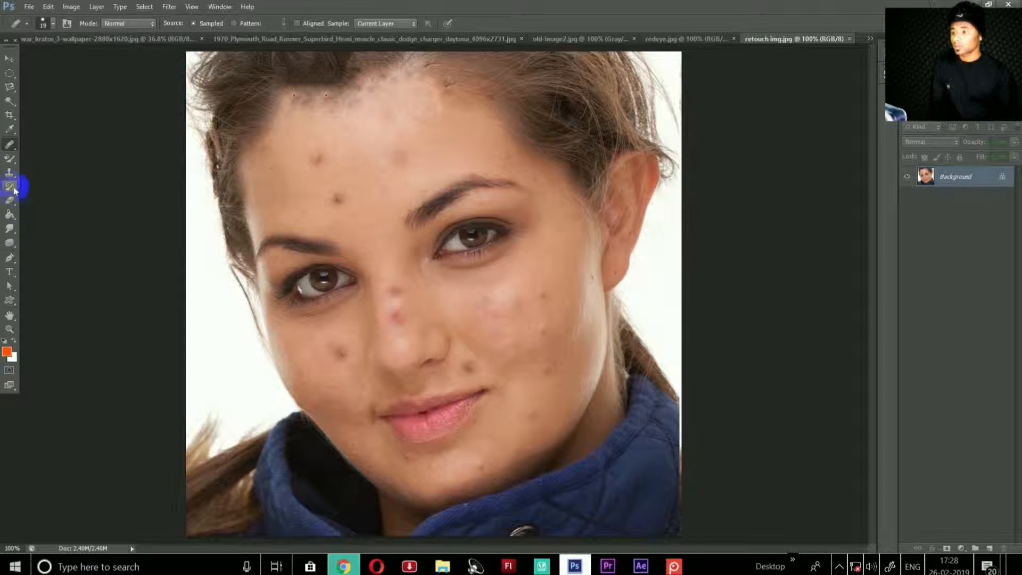
pyautogui.rightClick(12, 143)
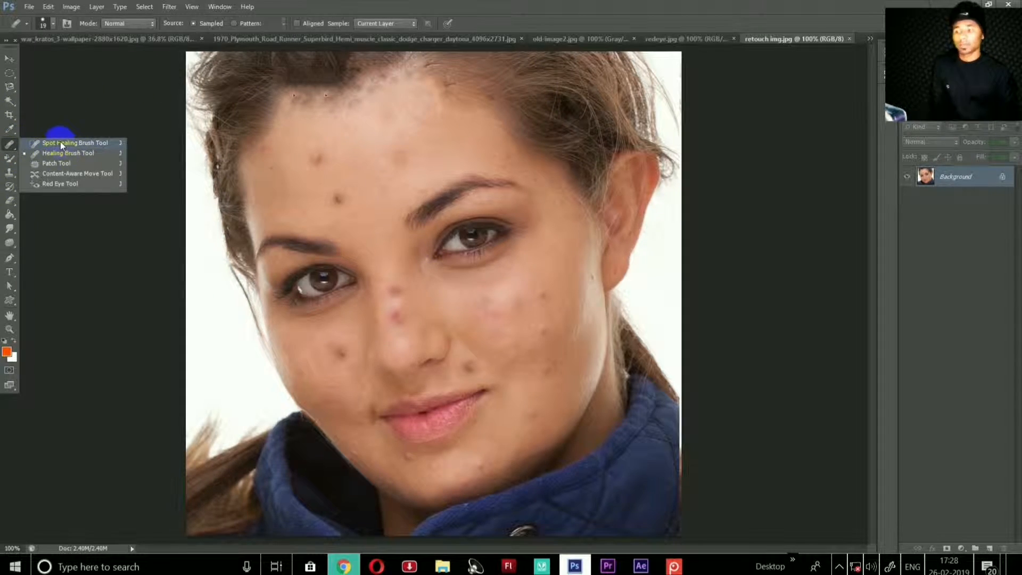
pyautogui.click(95, 132)
pyautogui.click(288, 143)
pyautogui.moveTo(335, 119)
pyautogui.mouseDown()
pyautogui.moveTo(348, 119)
pyautogui.moveTo(313, 131)
pyautogui.moveTo(368, 128)
pyautogui.moveTo(310, 151)
pyautogui.moveTo(336, 151)
pyautogui.moveTo(319, 160)
pyautogui.moveTo(320, 192)
pyautogui.moveTo(334, 206)
pyautogui.mouseUp()
pyautogui.hotkey('shift', 'j')
pyautogui.click(253, 154)
pyautogui.click(338, 198)
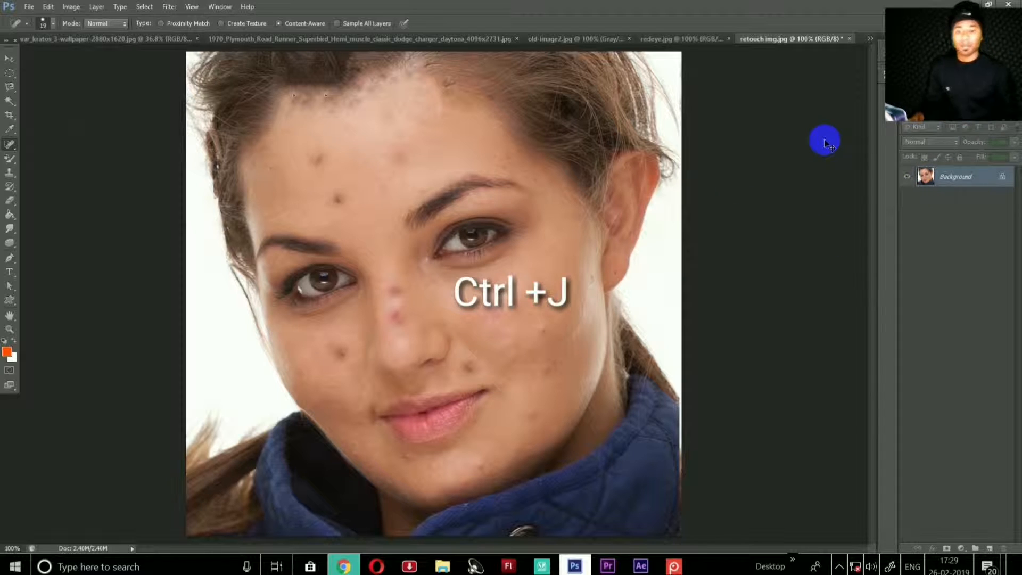
# Duplicate the portrait onto a new layer, hide the original Background layer and keep the Spot Healing Brush active
pyautogui.hotkey('ctrl', 'j')
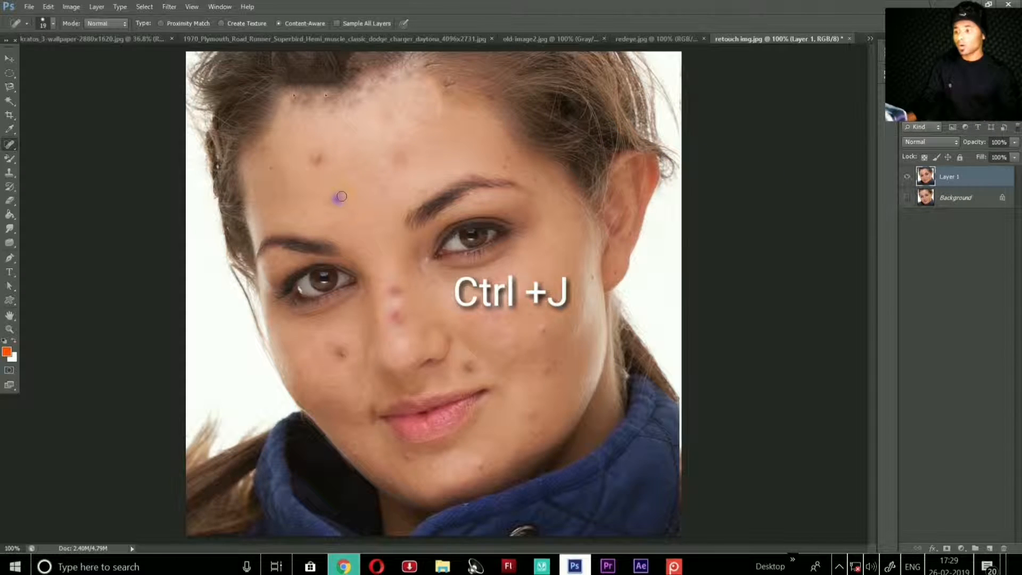
pyautogui.click(11, 144)
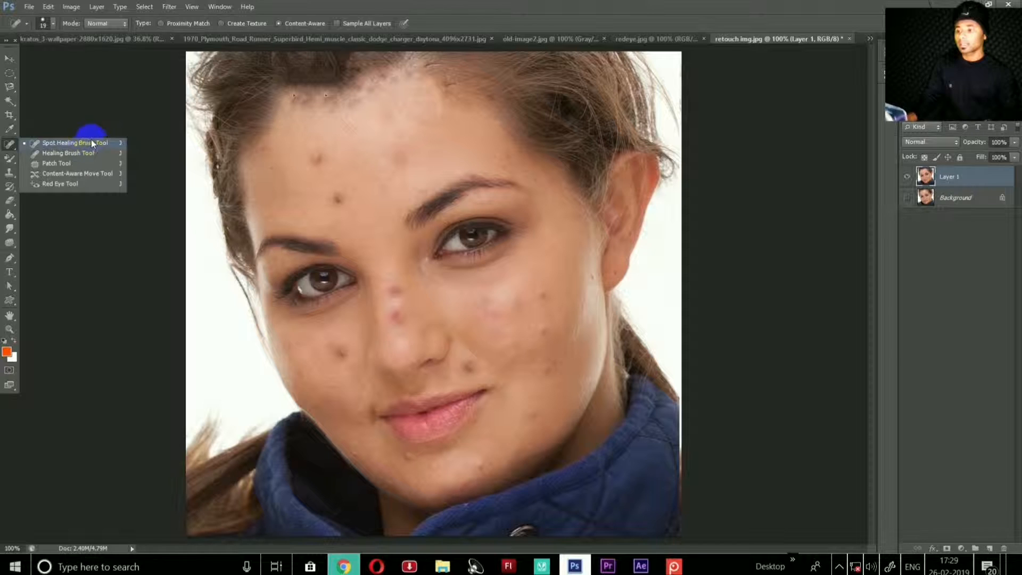
pyautogui.click(102, 115)
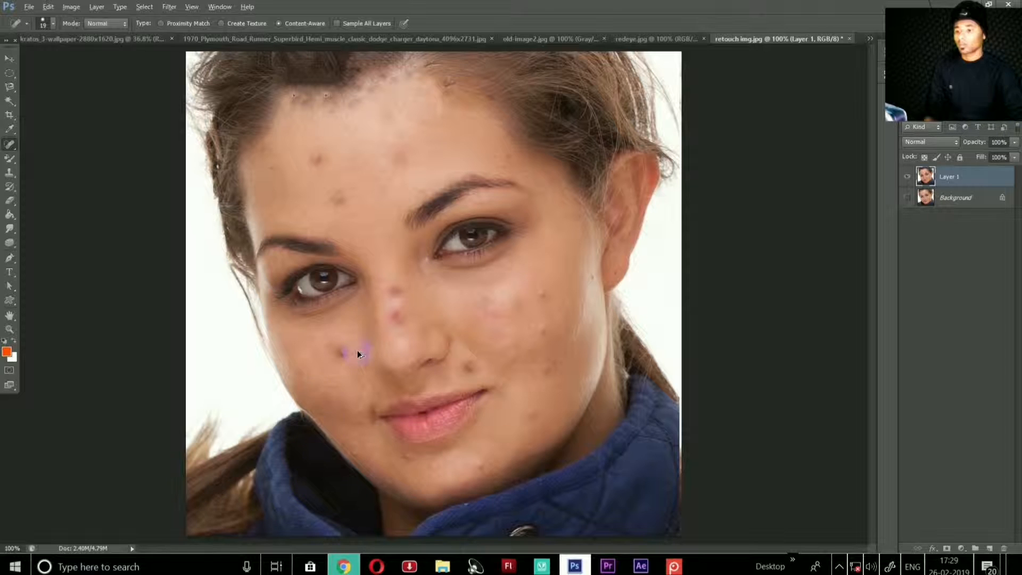
# Dab the dark spots on the forehead, nose, cheeks and beside the mouth using the Spot Healing Brush at size 19
pyautogui.scroll(4, 356, 350)
pyautogui.scroll(2, 343, 153)
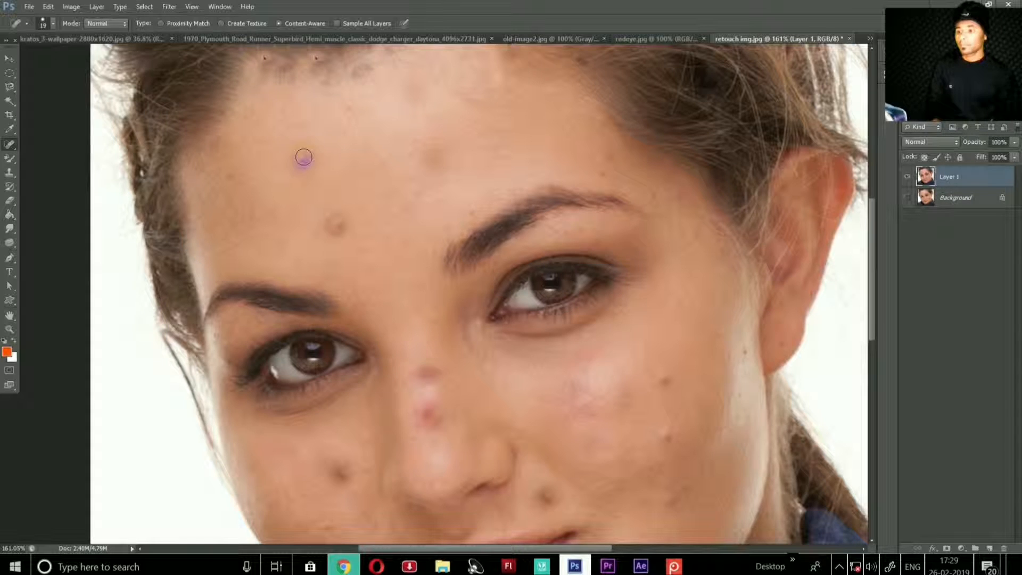
pyautogui.click(305, 160)
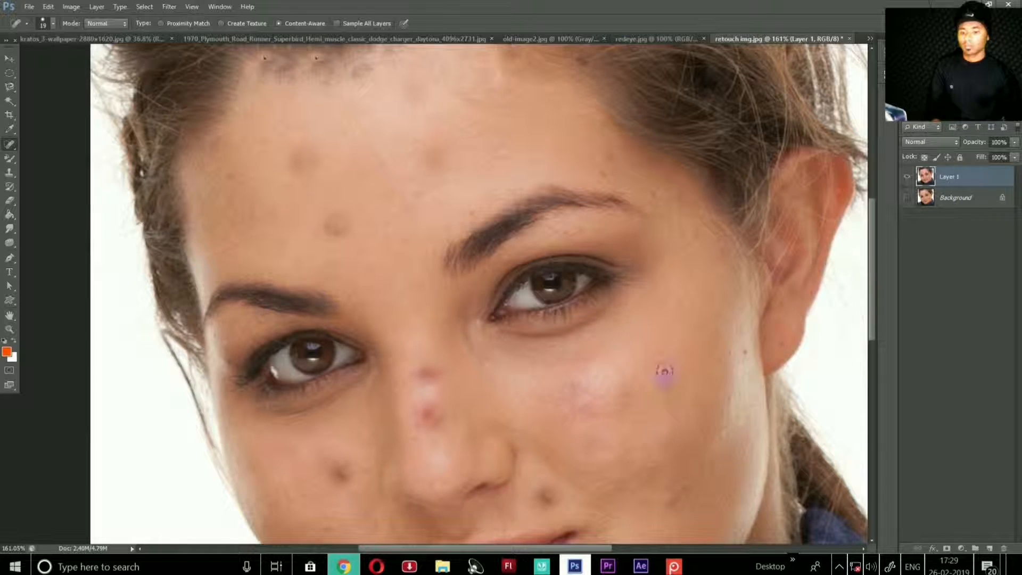
pyautogui.click(424, 380)
pyautogui.click(342, 470)
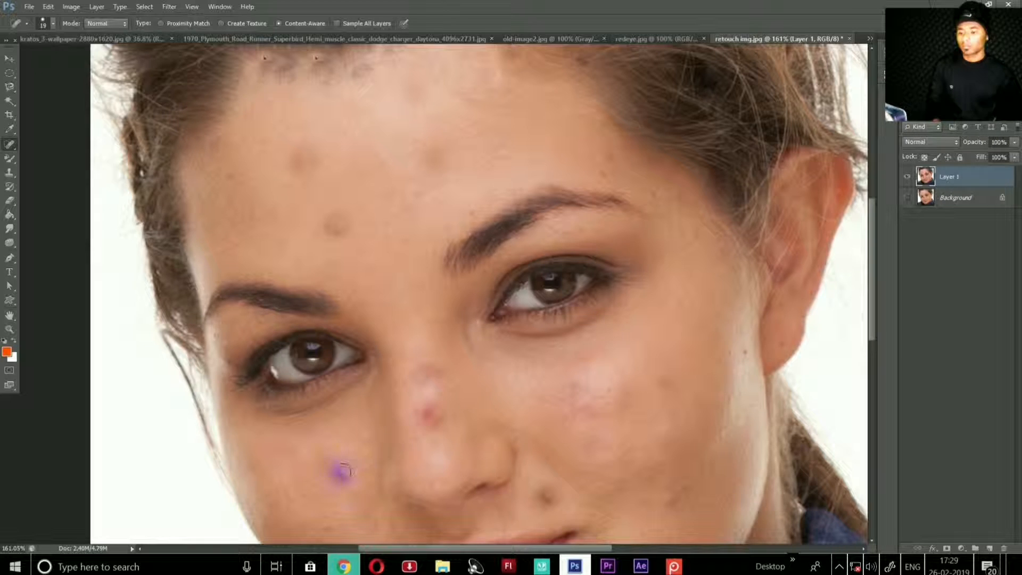
pyautogui.moveTo(337, 478); pyautogui.dragTo(352, 480)
pyautogui.click(546, 496)
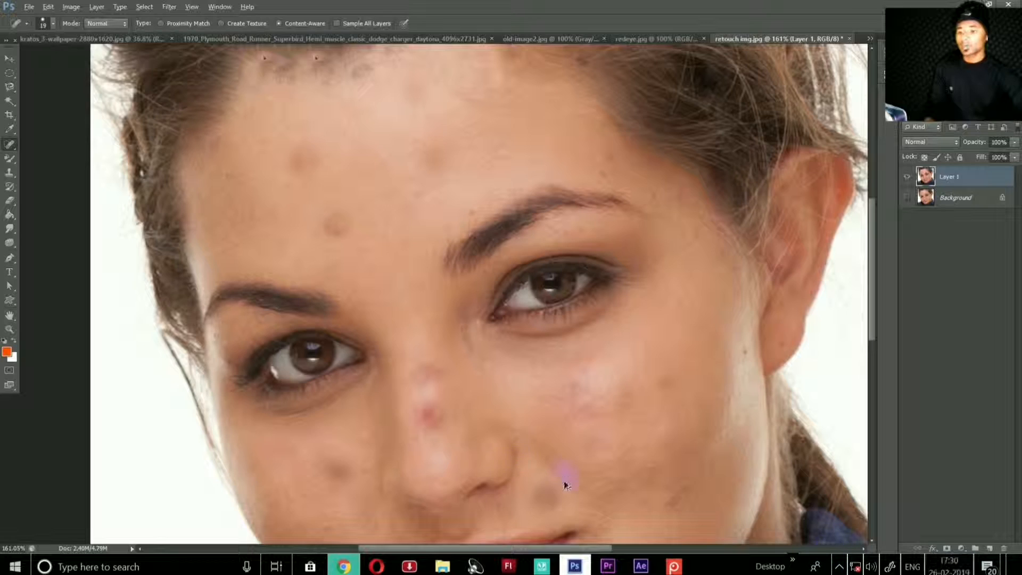
# Enlarge the Spot Healing Brush and heal the marks on the forehead and near the hairline on the copied layer
pyautogui.scroll(-3, 561, 474)
pyautogui.moveTo(478, 102); pyautogui.dragTo(519, 107)
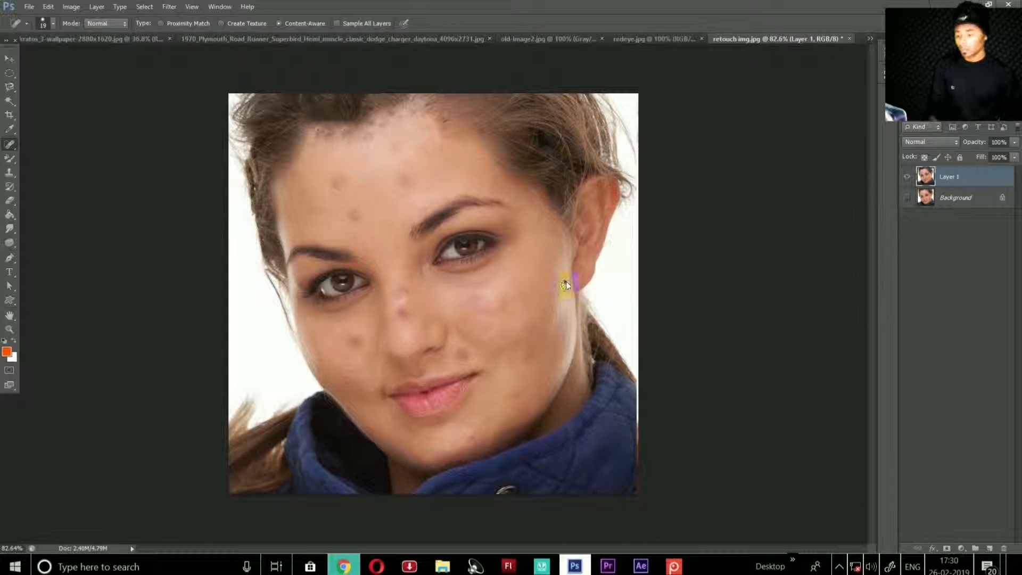
pyautogui.moveTo(502, 166); pyautogui.dragTo(511, 176)
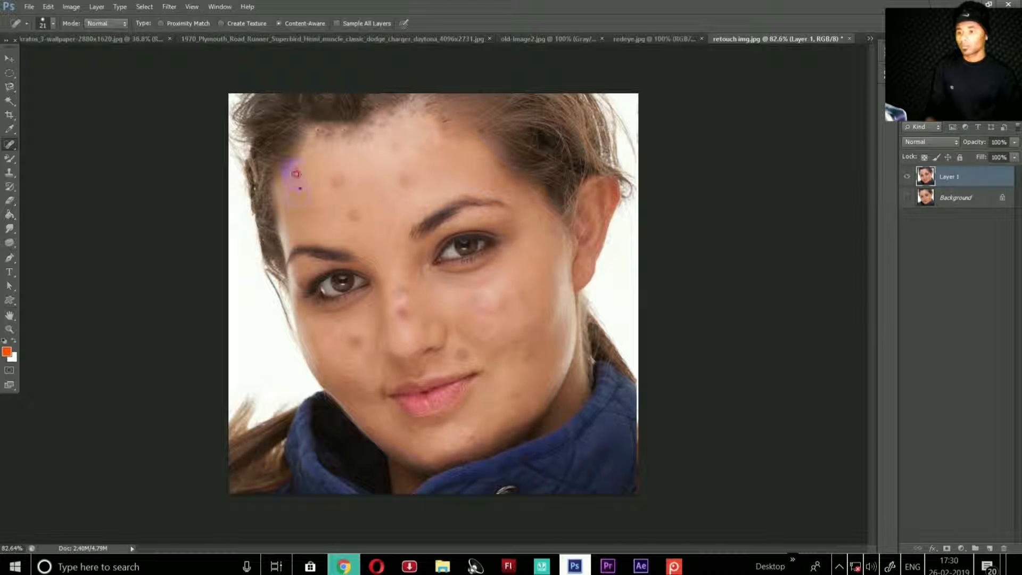
pyautogui.moveTo(365, 167); pyautogui.dragTo(388, 174)
pyautogui.click(343, 163)
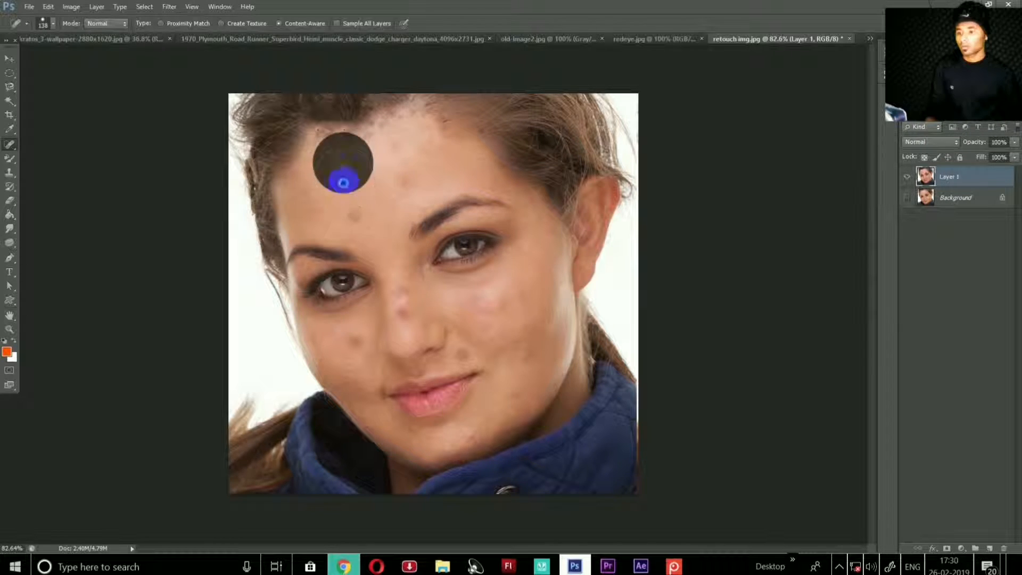
pyautogui.click(351, 212)
# Heal the red marks on the nose and the adjacent cheek with the Spot Healing Brush
pyautogui.click(490, 316)
pyautogui.click(441, 308)
pyautogui.moveTo(449, 296)
pyautogui.mouseDown()
pyautogui.moveTo(399, 304)
pyautogui.moveTo(403, 314)
pyautogui.mouseUp()
pyautogui.click(402, 330)
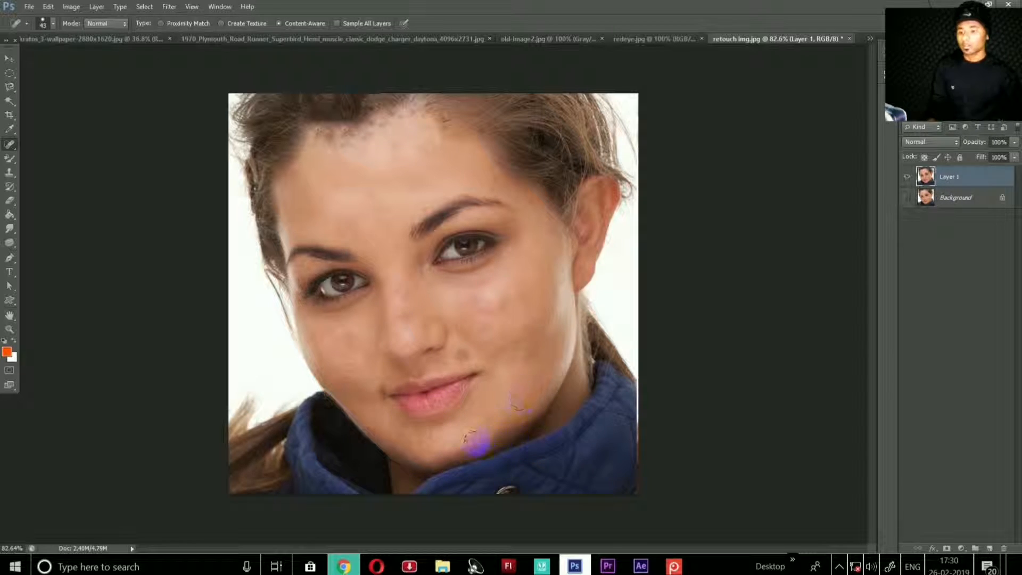
# Heal the small spots along the hairline, beside the eye nearer the visible ear and on the cheek below it
pyautogui.moveTo(318, 134)
pyautogui.mouseDown()
pyautogui.moveTo(347, 149)
pyautogui.moveTo(353, 133)
pyautogui.moveTo(367, 139)
pyautogui.moveTo(392, 114)
pyautogui.moveTo(411, 114)
pyautogui.mouseUp()
pyautogui.click(370, 134)
pyautogui.click(446, 122)
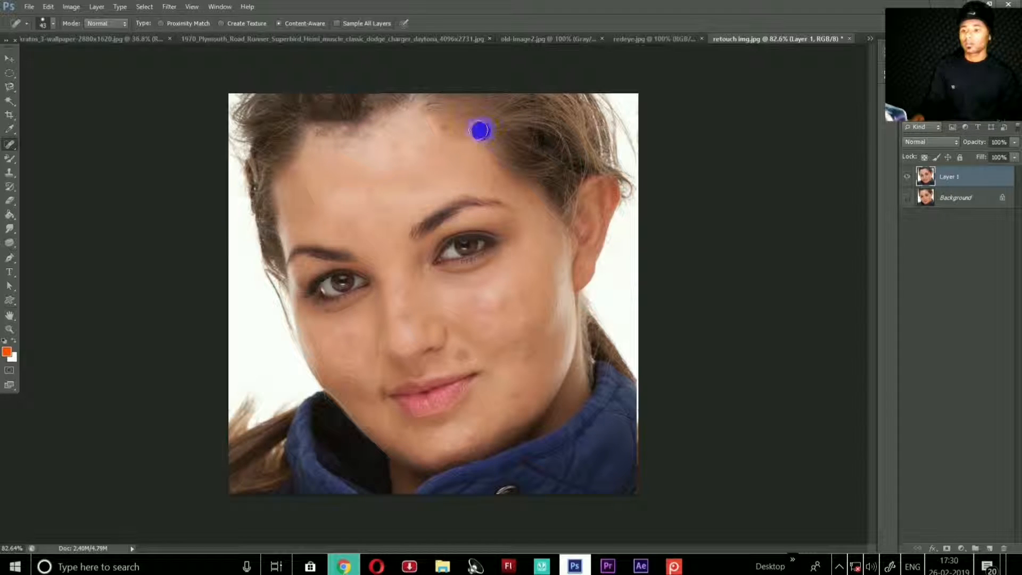
pyautogui.click(436, 131)
pyautogui.click(502, 189)
pyautogui.click(520, 231)
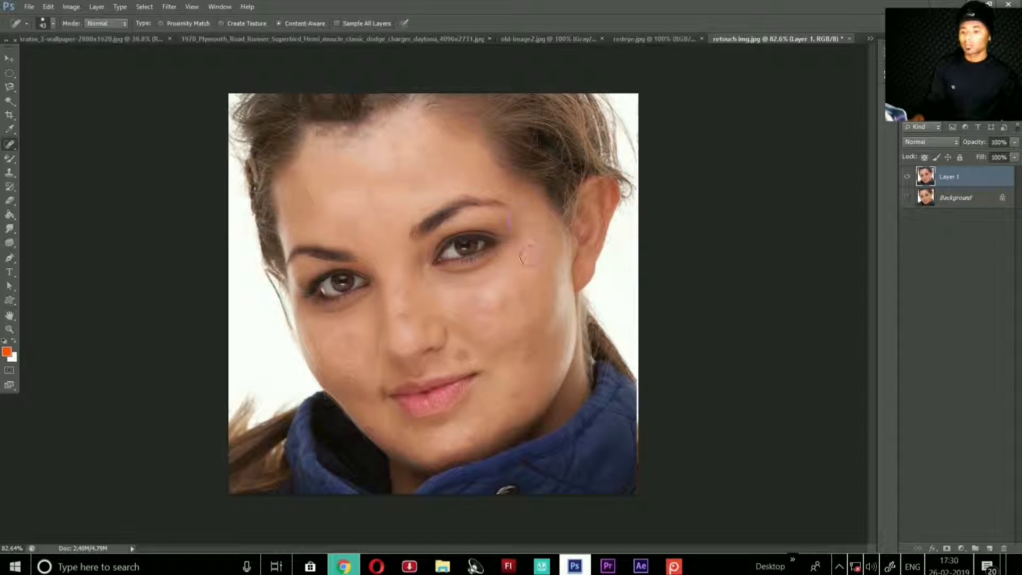
pyautogui.moveTo(503, 296); pyautogui.dragTo(526, 319)
# Heal the blemishes on the lower cheeks, chin and jaw, and even out the skin on the nose
pyautogui.moveTo(529, 356)
pyautogui.mouseDown()
pyautogui.moveTo(515, 401)
pyautogui.moveTo(456, 438)
pyautogui.mouseUp()
pyautogui.click(446, 435)
pyautogui.click(411, 440)
pyautogui.moveTo(353, 374); pyautogui.dragTo(360, 390)
pyautogui.moveTo(427, 331); pyautogui.dragTo(407, 312)
# Smooth the uneven patches across the forehead and along the hairline with Spot Healing Brush strokes
pyautogui.click(381, 209)
pyautogui.moveTo(306, 206); pyautogui.dragTo(321, 221)
pyautogui.moveTo(331, 140)
pyautogui.mouseDown()
pyautogui.moveTo(345, 149)
pyautogui.moveTo(322, 142)
pyautogui.mouseUp()
pyautogui.moveTo(381, 129)
pyautogui.mouseDown()
pyautogui.moveTo(351, 134)
pyautogui.moveTo(370, 126)
pyautogui.mouseUp()
pyautogui.click(454, 152)
pyautogui.moveTo(437, 182); pyautogui.dragTo(466, 180)
pyautogui.moveTo(285, 160); pyautogui.dragTo(294, 178)
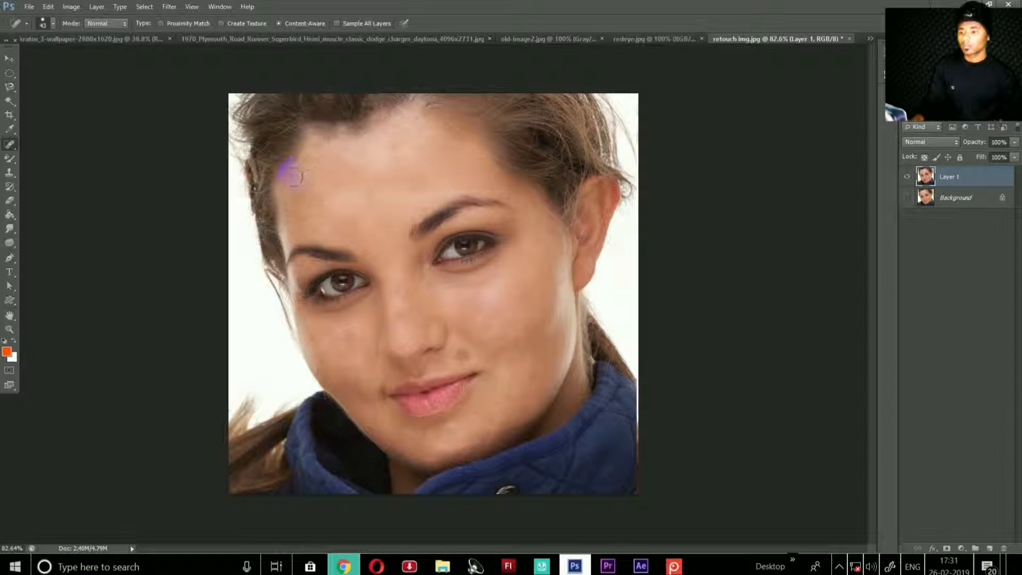
# Heal the remaining uneven patches on the nose, beside the mouth, cheek and chin, and undo the last cheek stroke
pyautogui.moveTo(449, 274); pyautogui.dragTo(435, 288)
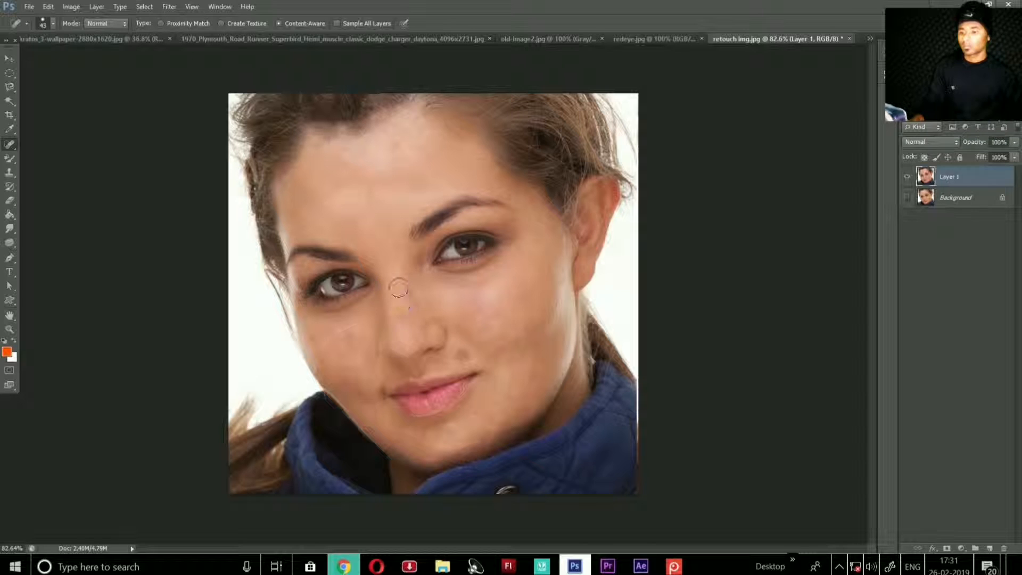
pyautogui.moveTo(477, 359); pyautogui.dragTo(466, 362)
pyautogui.click(396, 314)
pyautogui.click(404, 317)
pyautogui.click(405, 299)
pyautogui.click(514, 337)
pyautogui.moveTo(450, 446)
pyautogui.mouseDown()
pyautogui.moveTo(521, 424)
pyautogui.moveTo(441, 430)
pyautogui.mouseUp()
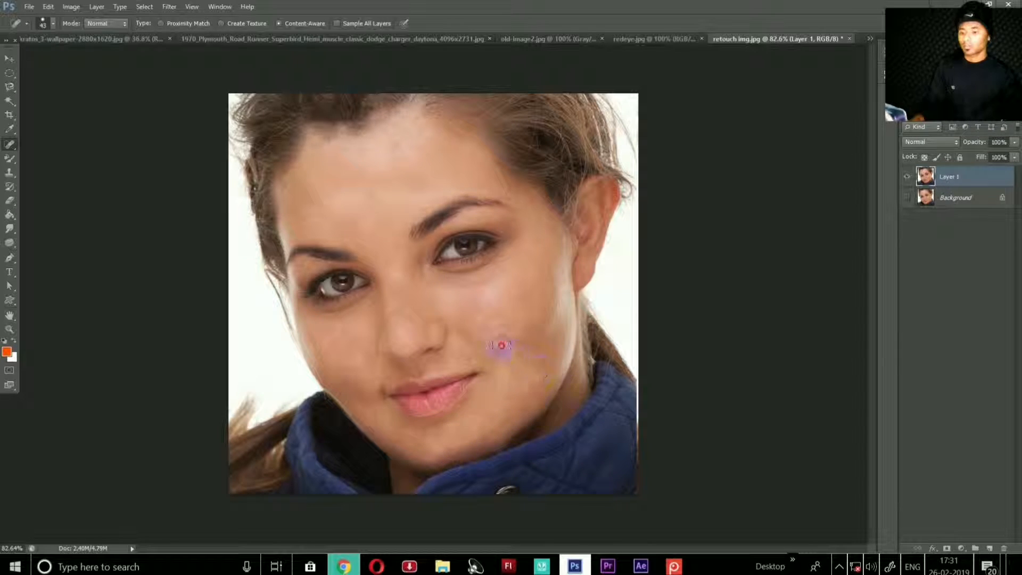
pyautogui.moveTo(479, 338); pyautogui.dragTo(519, 337)
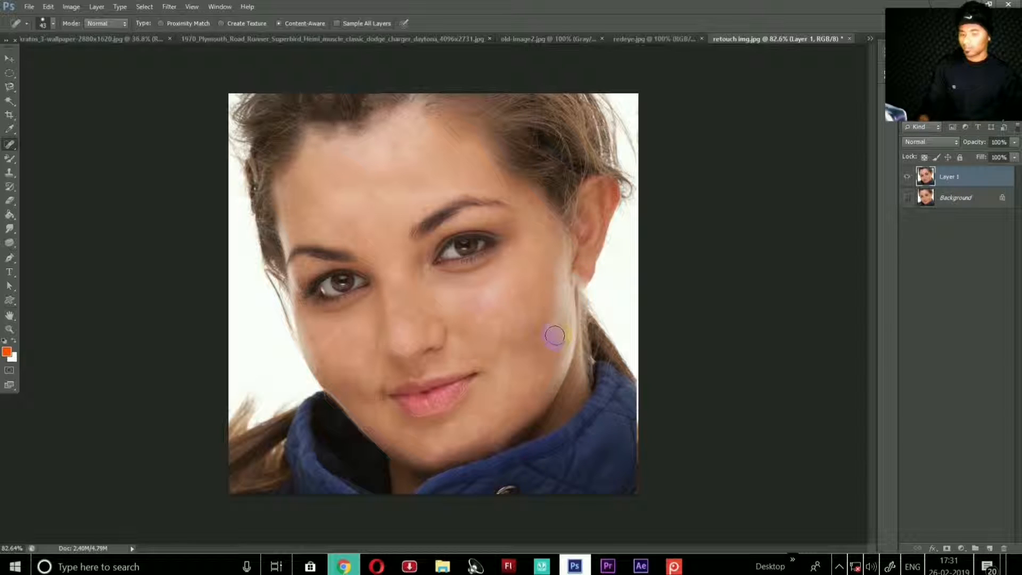
pyautogui.hotkey('ctrl', 'z')
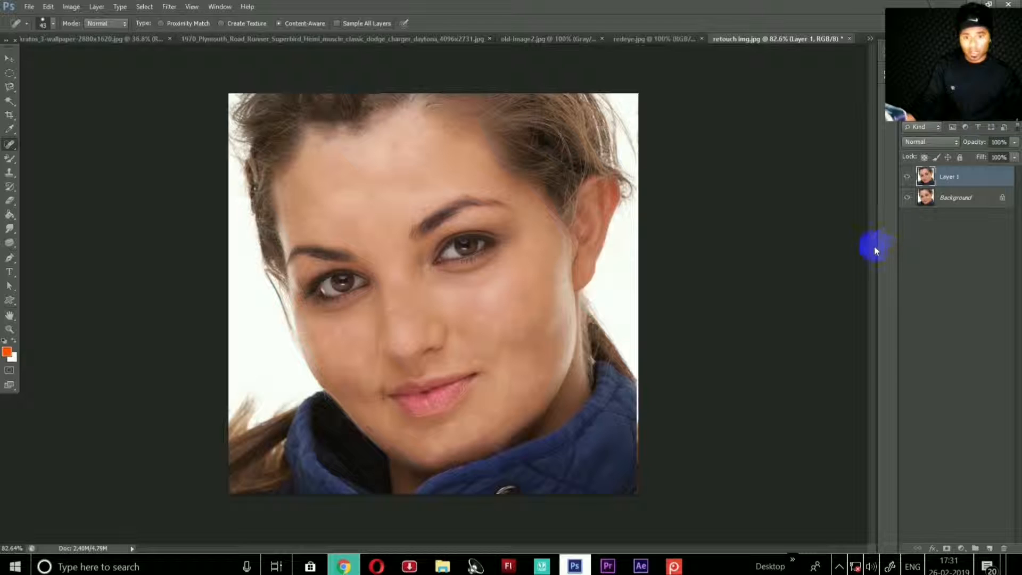
# Toggle the retouched layer's visibility repeatedly to compare the portrait before and after healing
pyautogui.click(906, 176)
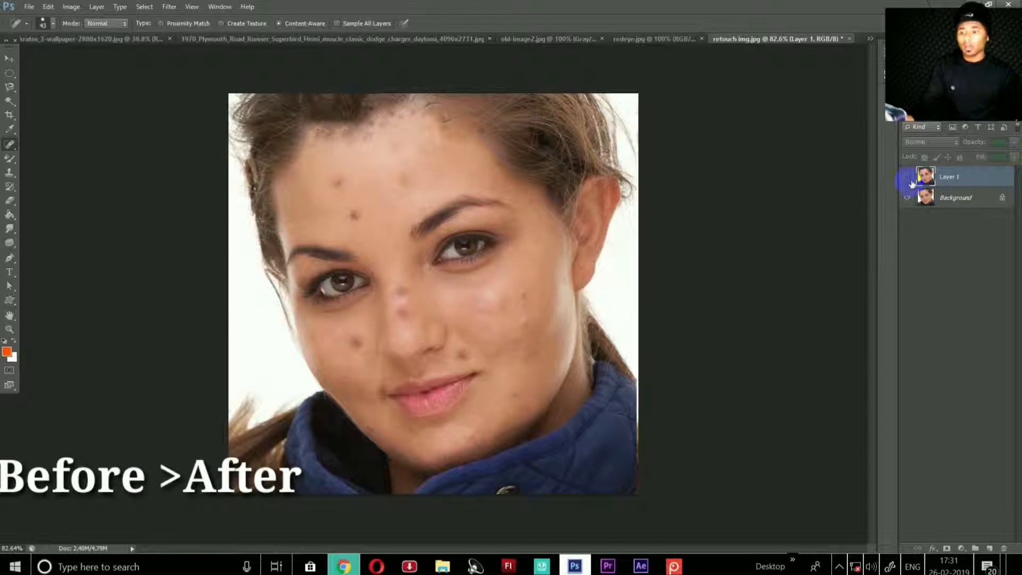
pyautogui.click(906, 176)
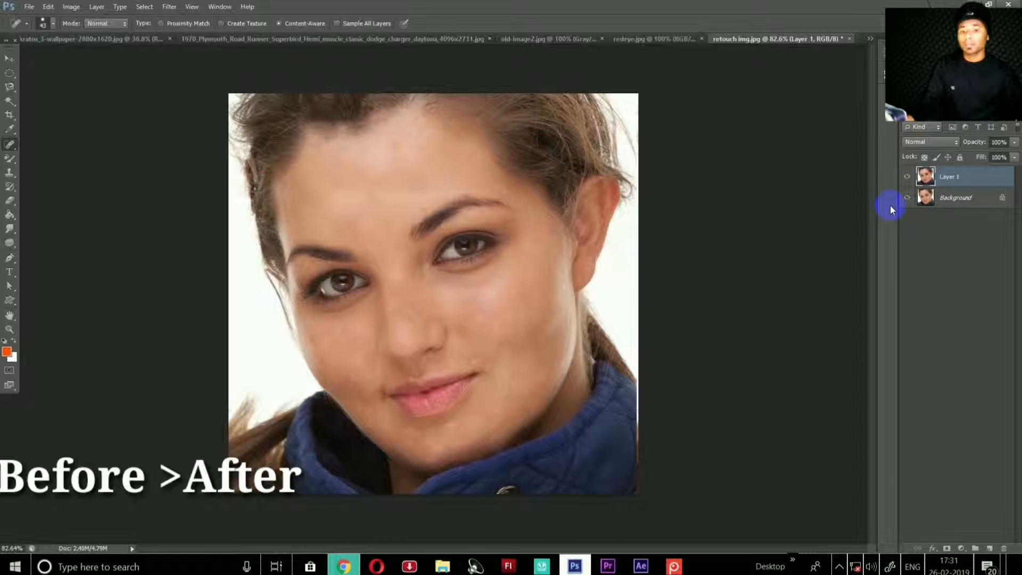
pyautogui.click(907, 178)
pyautogui.click(906, 180)
pyautogui.click(905, 181)
pyautogui.click(907, 180)
pyautogui.click(906, 182)
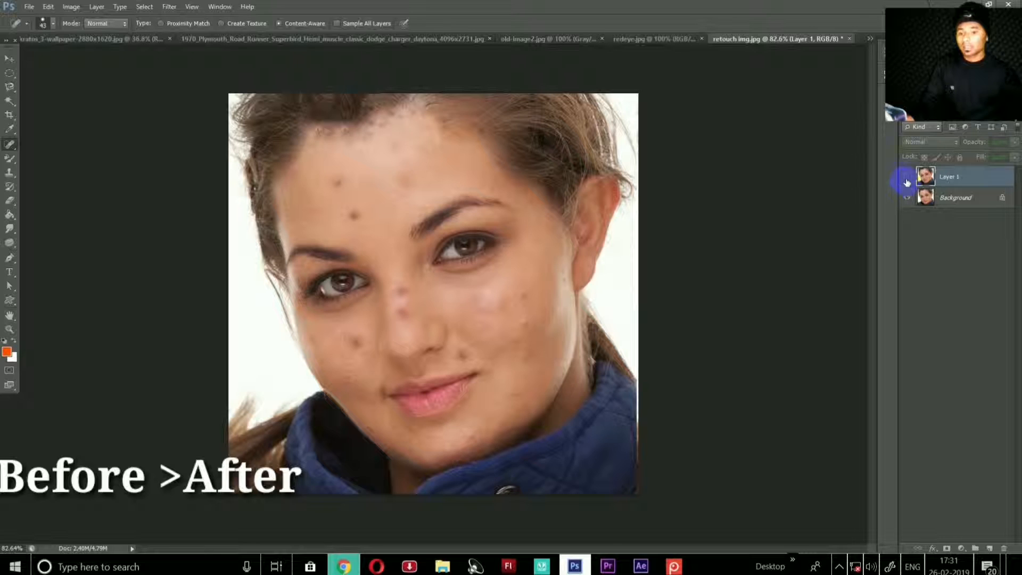
pyautogui.click(906, 182)
pyautogui.click(906, 181)
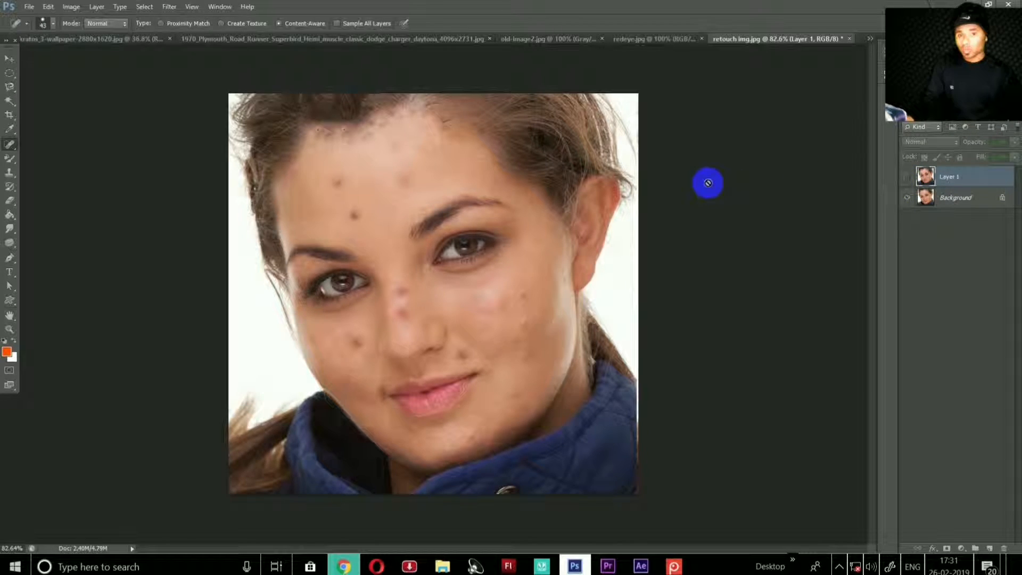
pyautogui.rightClick(10, 144)
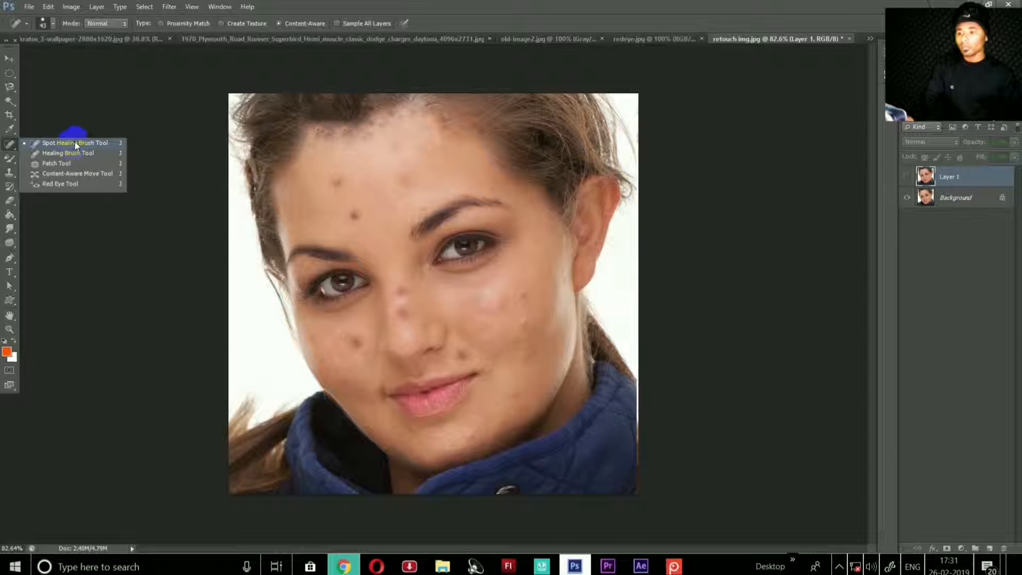
pyautogui.click(105, 123)
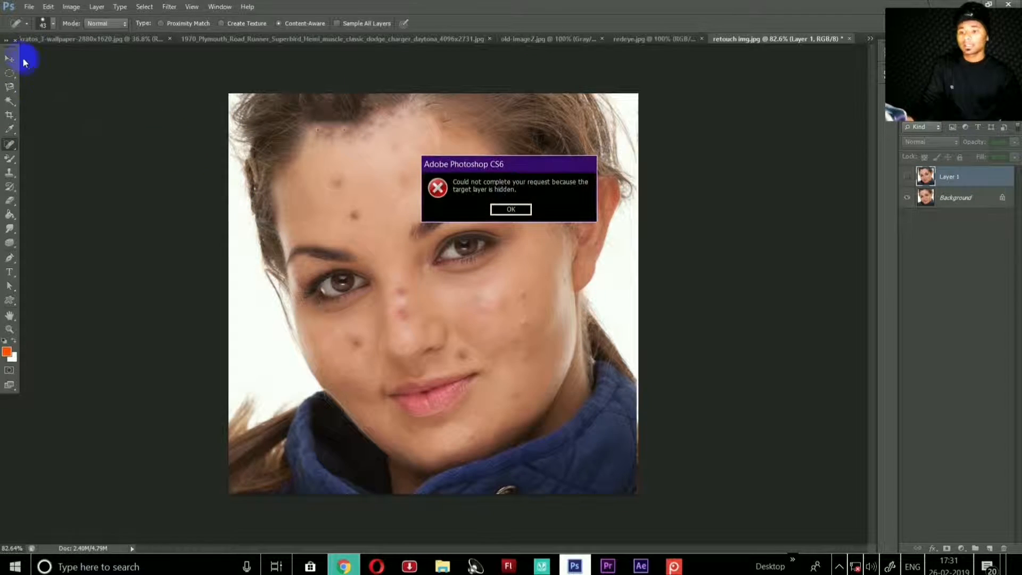
pyautogui.click(496, 211)
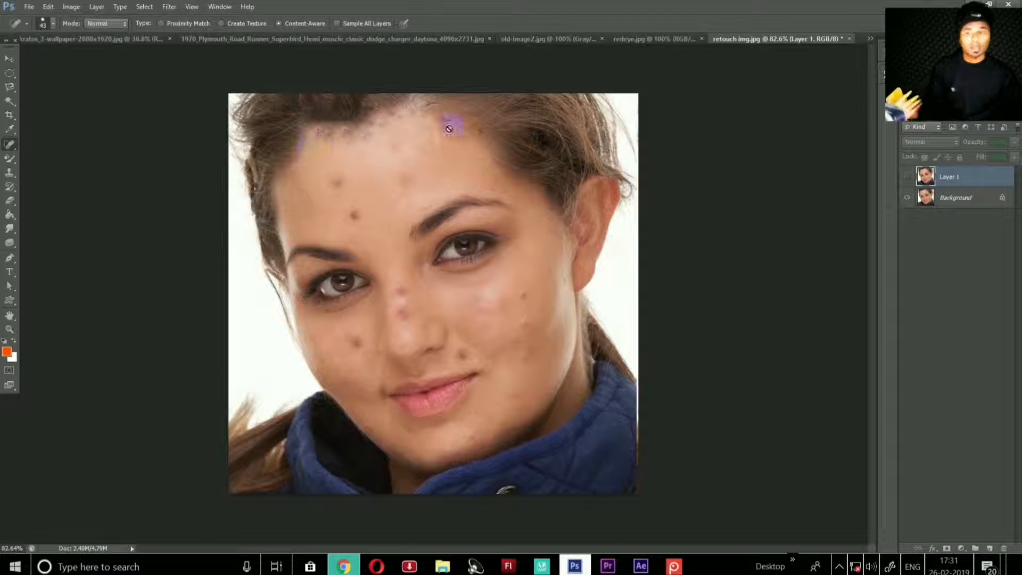
# Compare the retouched and original portraits once more, leaving the retouched layer visible
pyautogui.click(908, 179)
pyautogui.click(907, 180)
pyautogui.click(908, 180)
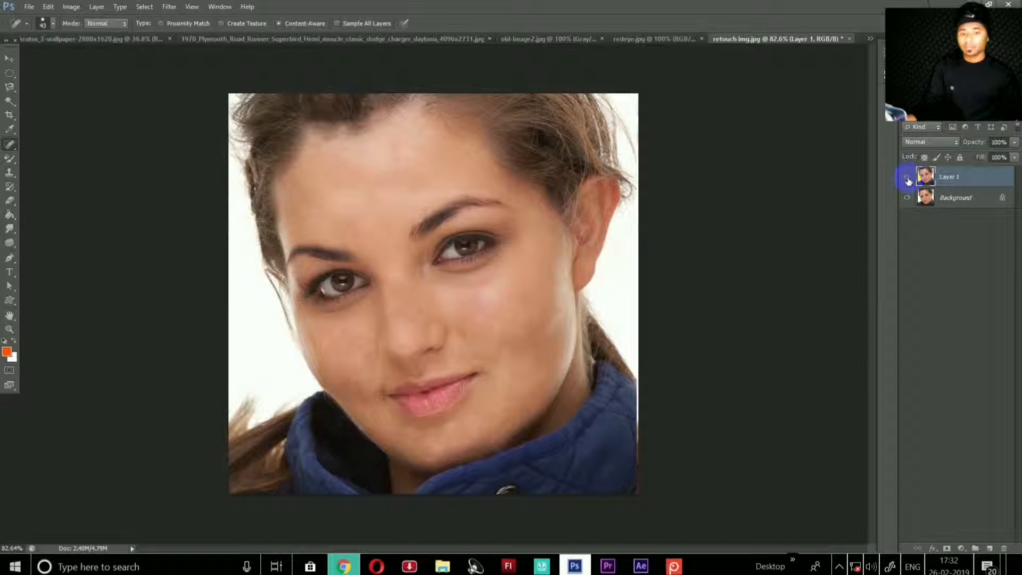
pyautogui.click(907, 181)
pyautogui.click(907, 181)
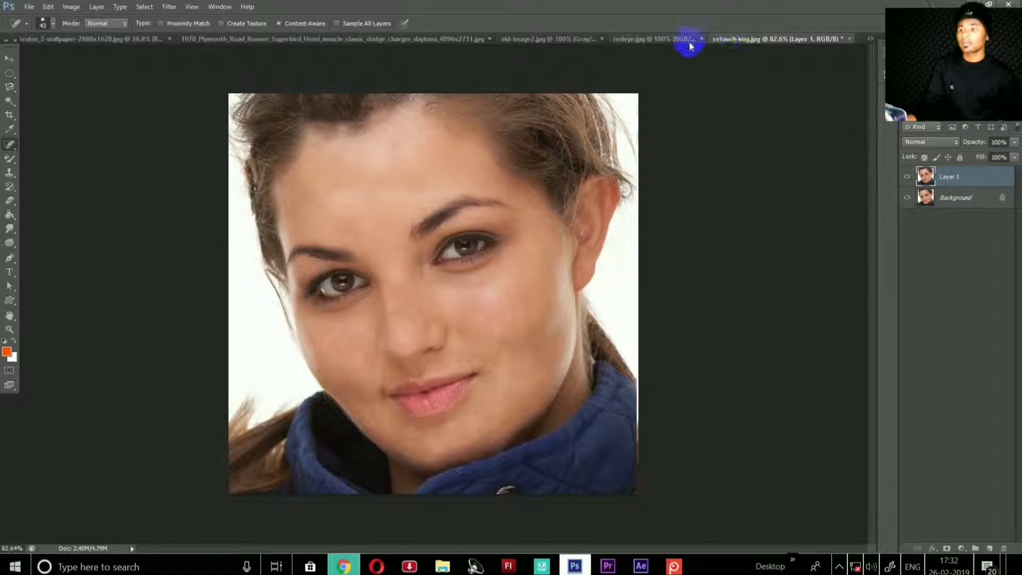
# Switch from the Spot Healing Brush to the Red Eye Tool
pyautogui.rightClick(9, 144)
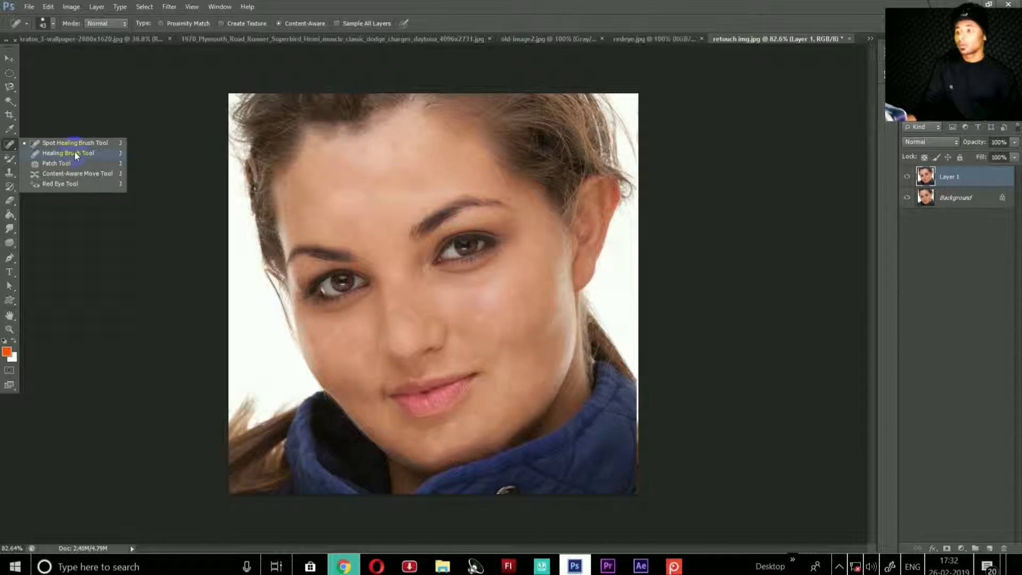
pyautogui.click(78, 155)
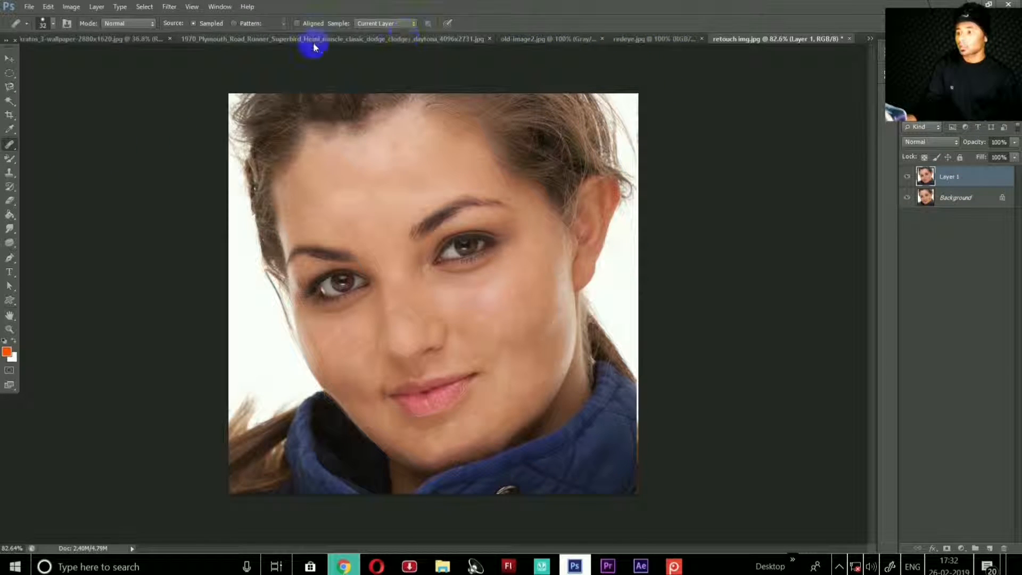
pyautogui.rightClick(11, 144)
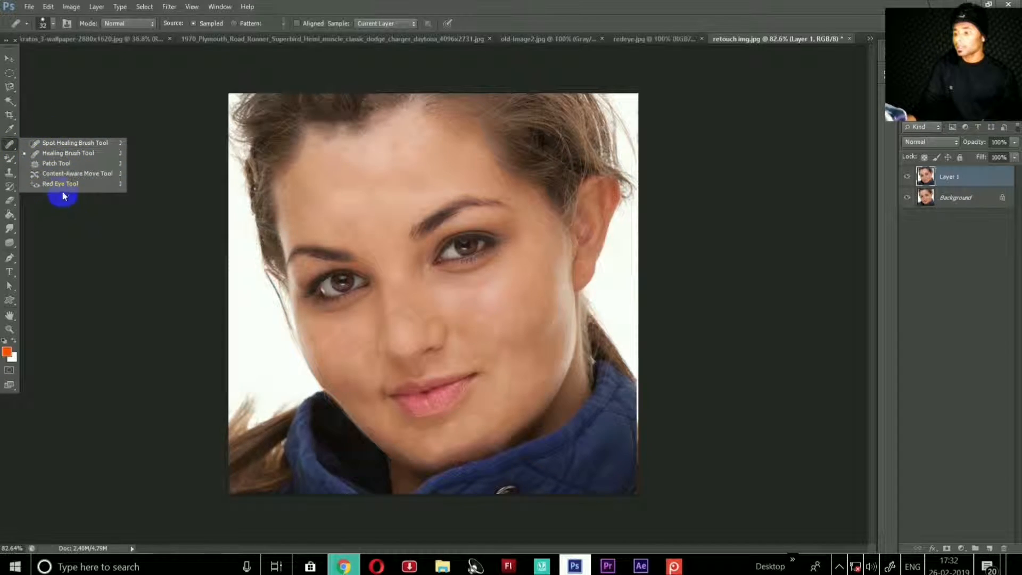
pyautogui.click(63, 183)
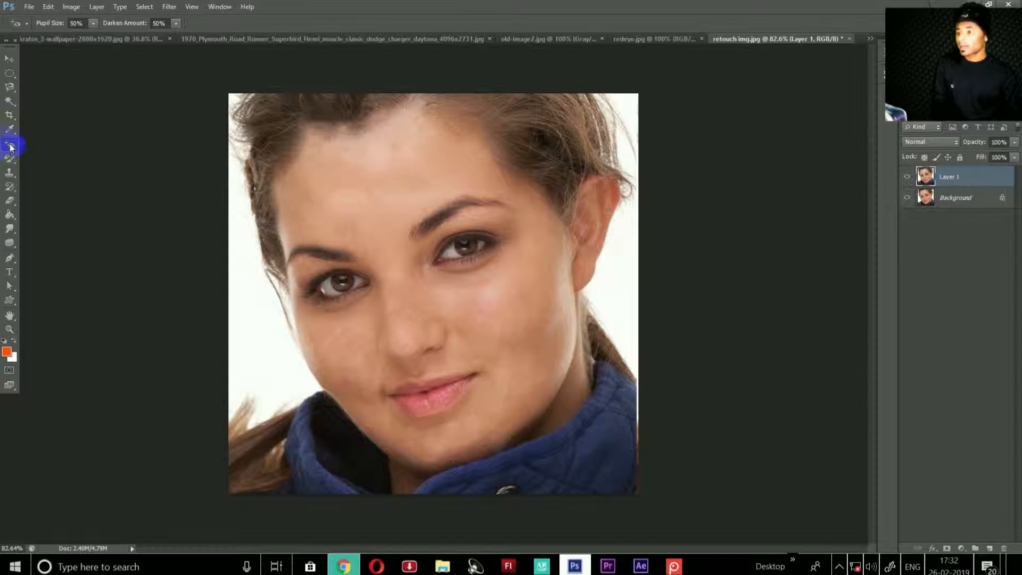
pyautogui.moveTo(16, 148); pyautogui.dragTo(59, 184)
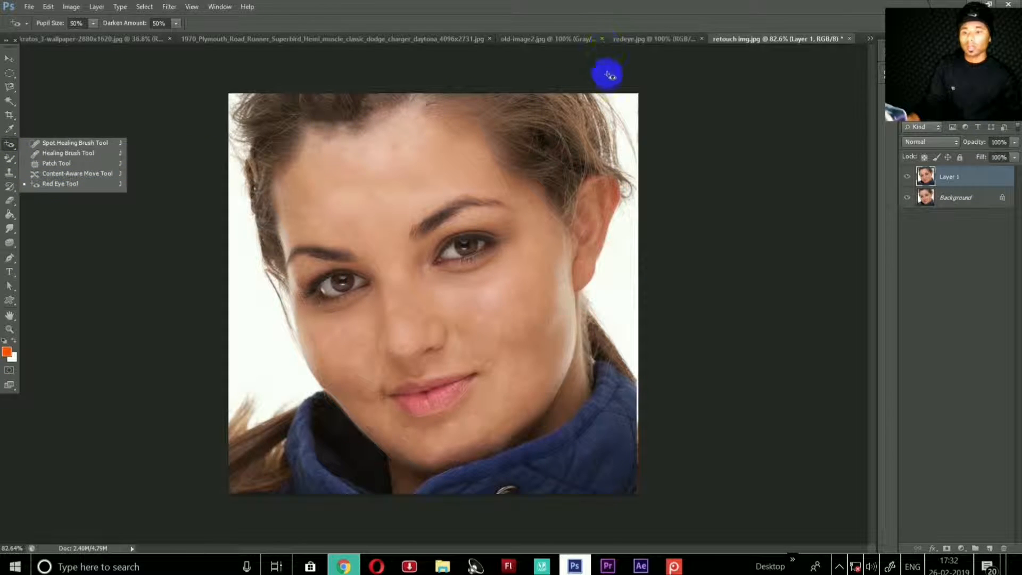
# Bring up the redeye.jpg photo and duplicate its background layer
pyautogui.click(651, 40)
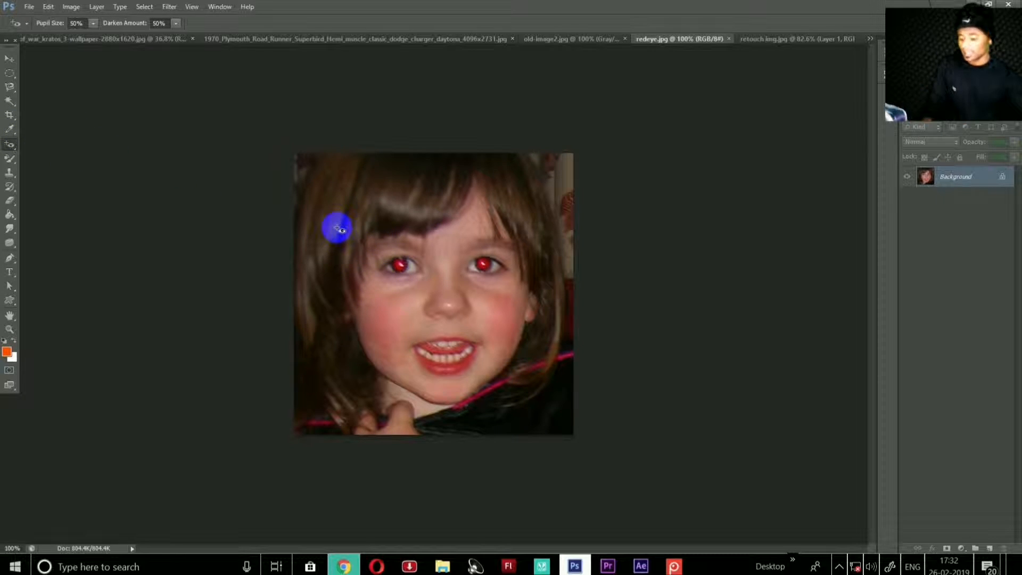
pyautogui.scroll(5, 483, 302)
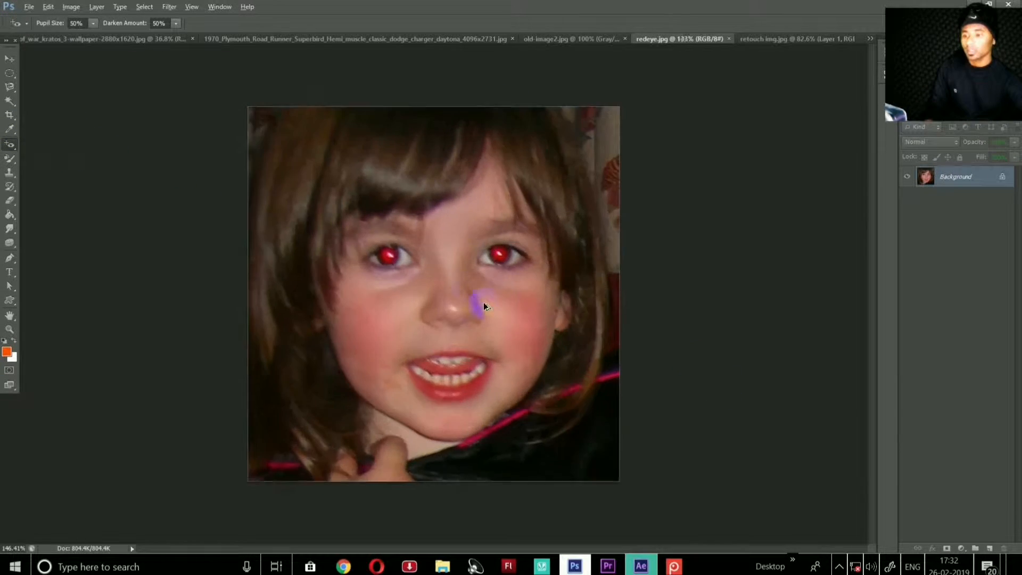
pyautogui.scroll(-2, 429, 257)
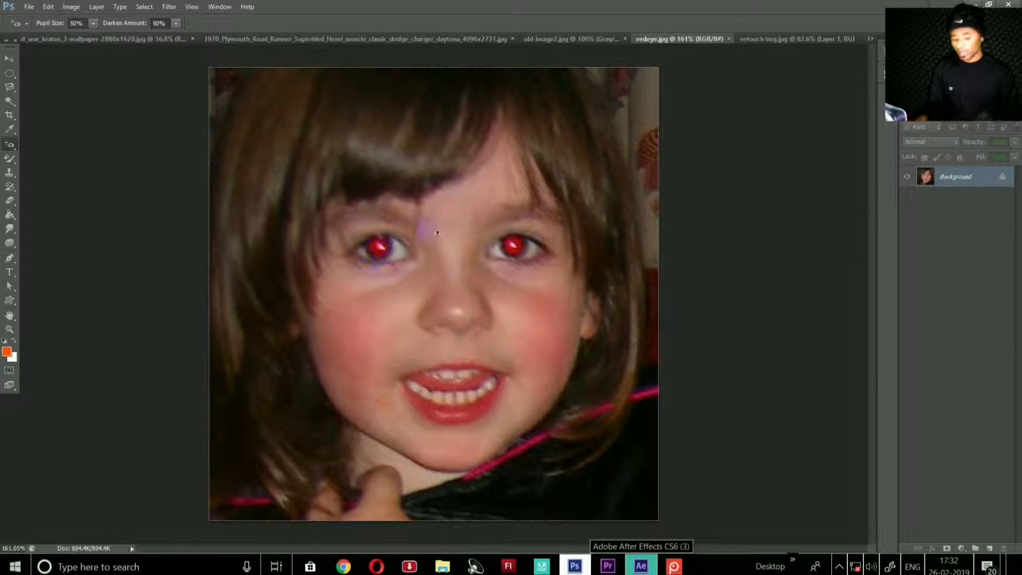
pyautogui.hotkey('ctrl', 'j')
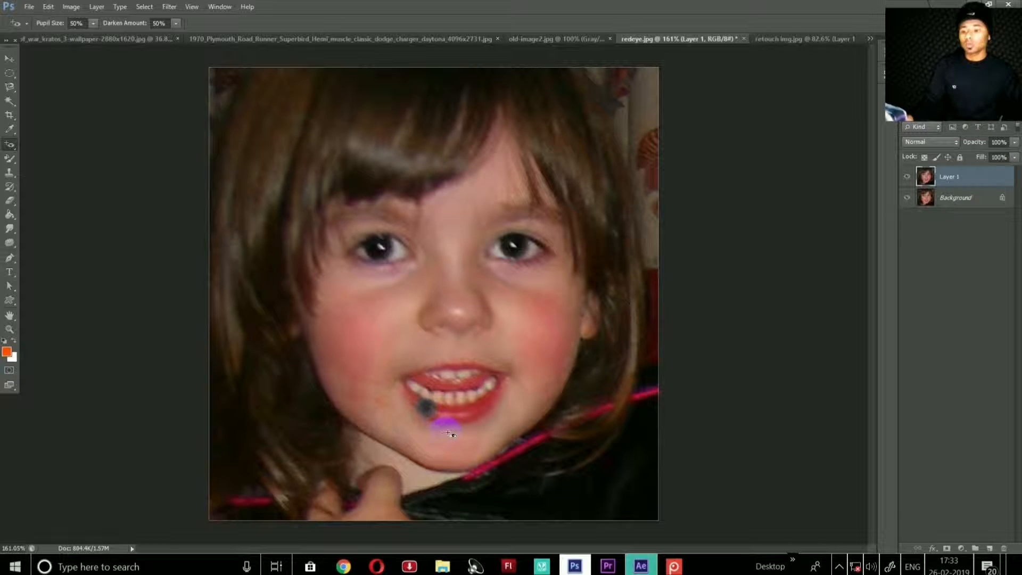
# Try the Red Eye Tool on the child's red lips and mouth, and undo all of those strokes
pyautogui.moveTo(448, 420); pyautogui.dragTo(482, 425)
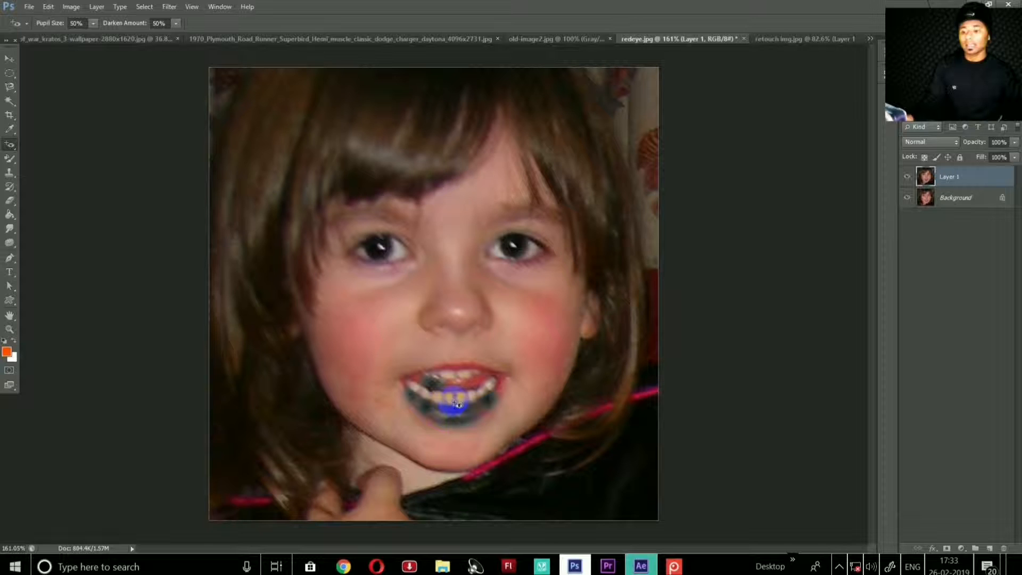
pyautogui.moveTo(475, 397); pyautogui.dragTo(498, 383)
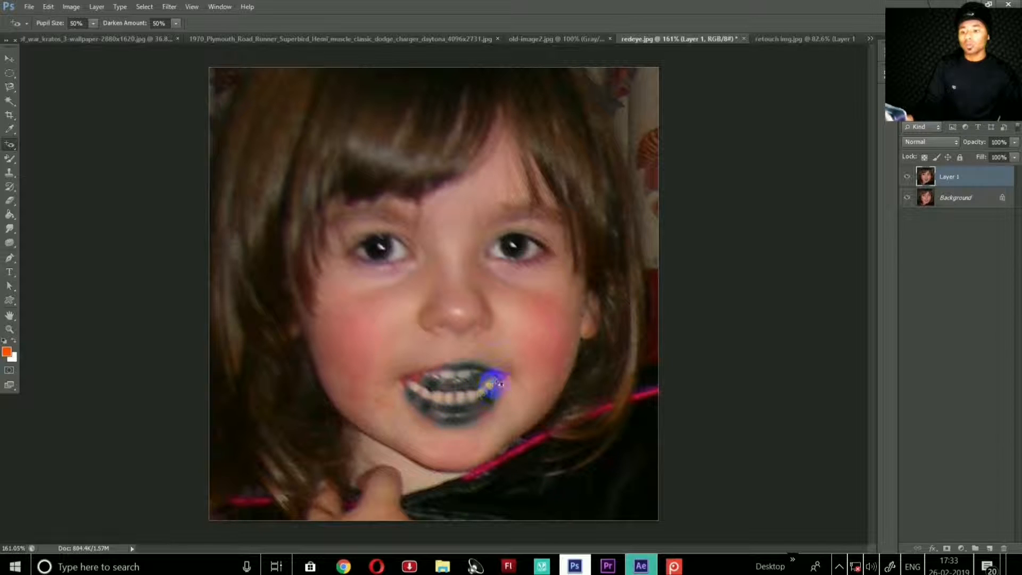
pyautogui.moveTo(417, 381)
pyautogui.mouseDown()
pyautogui.moveTo(505, 387)
pyautogui.moveTo(497, 411)
pyautogui.mouseUp()
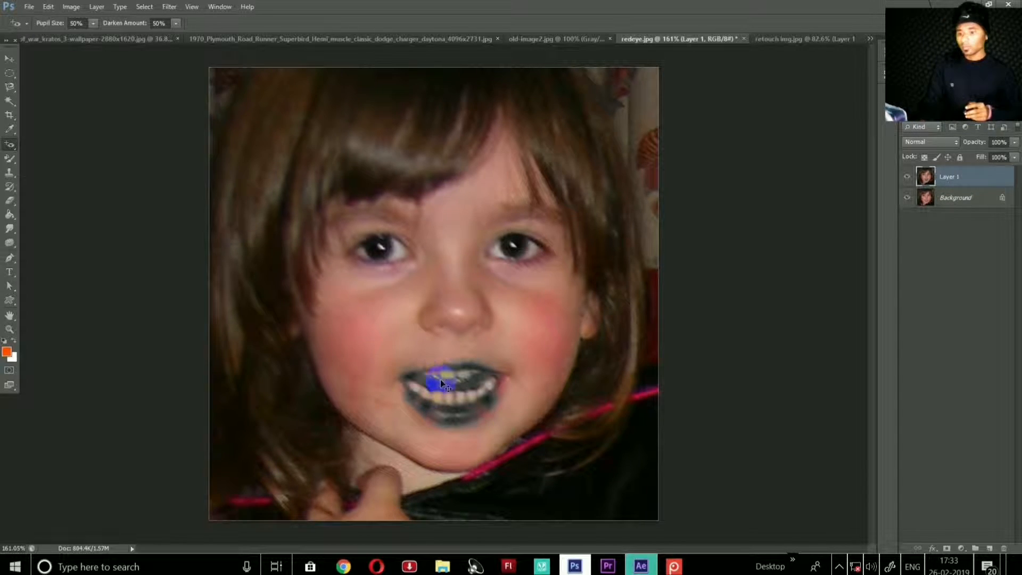
pyautogui.hotkey('ctrl', 'alt', 'z')
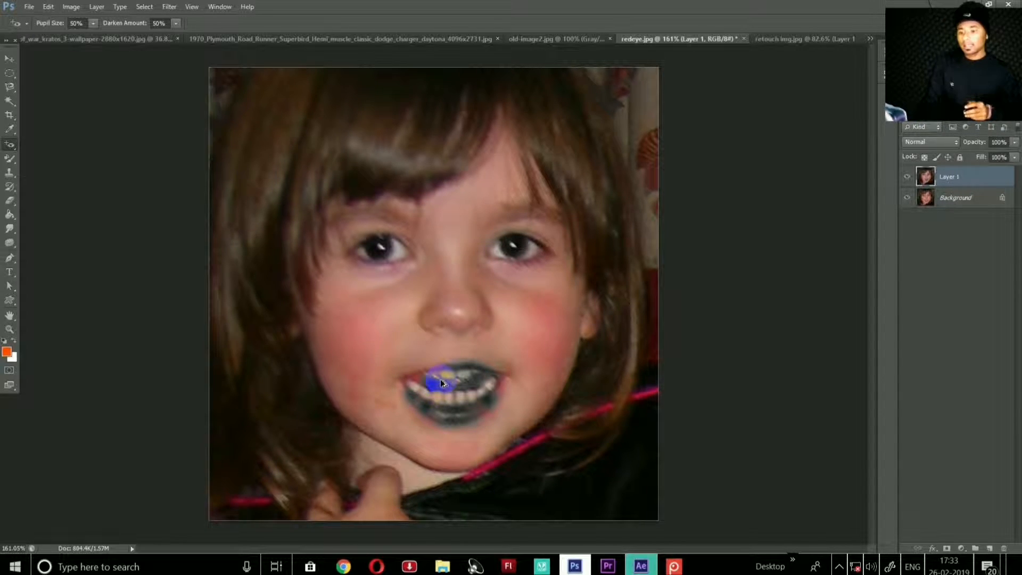
pyautogui.hotkey('ctrl', 'alt', 'z')
pyautogui.hotkey('ctrl', 'alt', 'z')
pyautogui.hotkey('ctrl', 'alt', 'z')
pyautogui.hotkey('ctrl', 'alt', 'z')
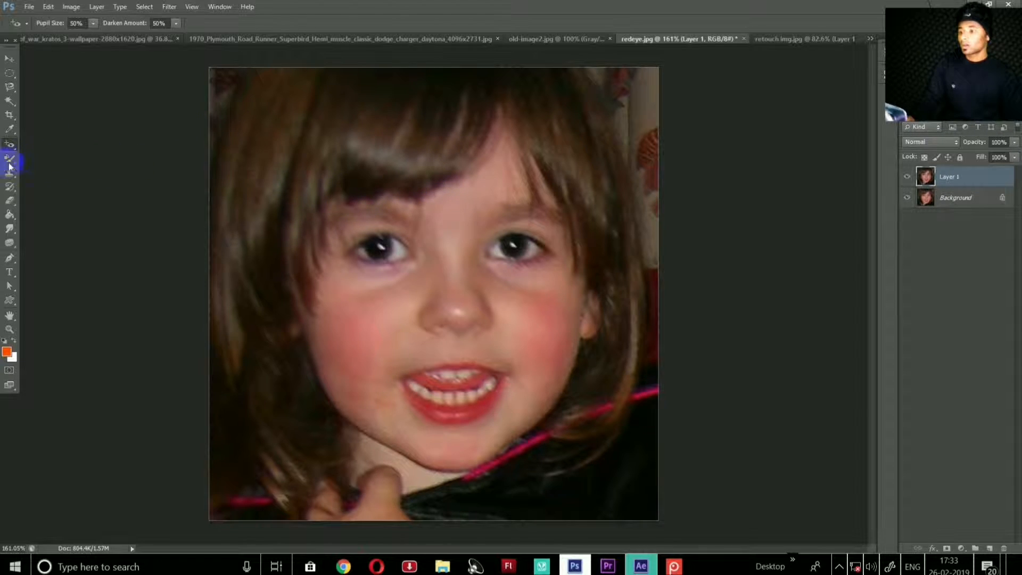
# Activate the Healing Brush Tool and bring up the old-image2.jpg photo
pyautogui.click(11, 145)
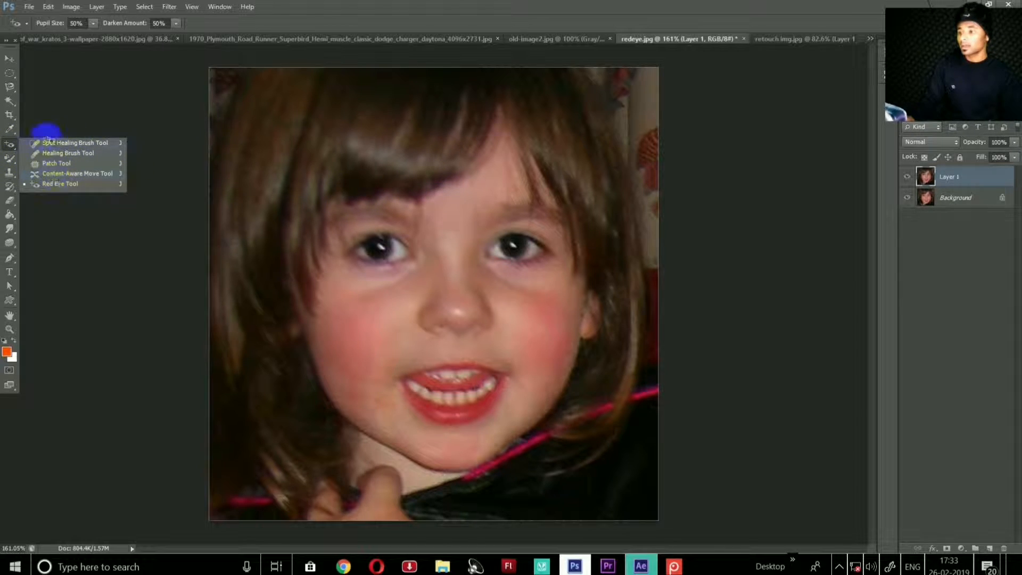
pyautogui.click(81, 152)
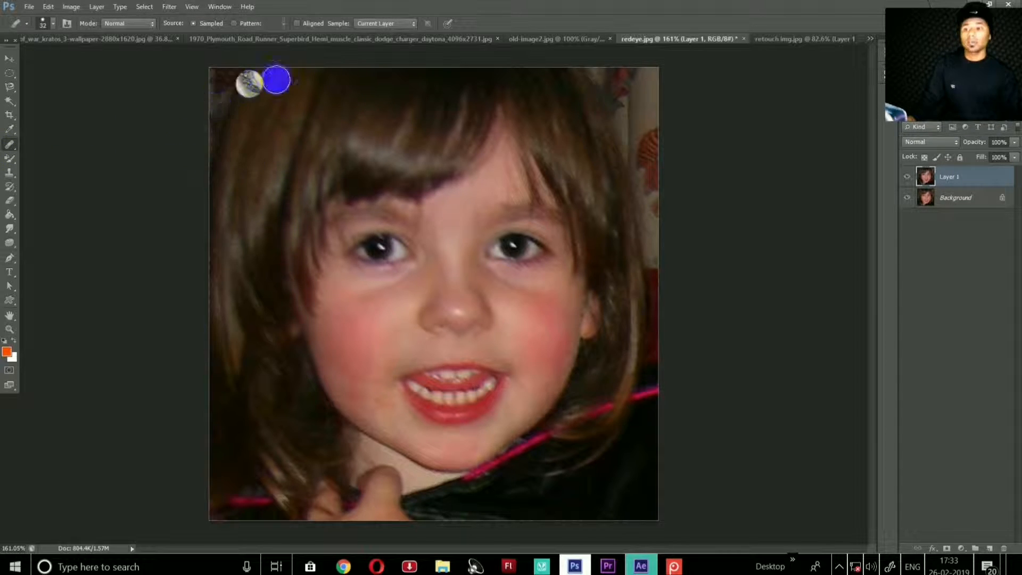
pyautogui.click(539, 38)
pyautogui.keyDown('alt'); pyautogui.click(439, 159); pyautogui.keyUp('alt')
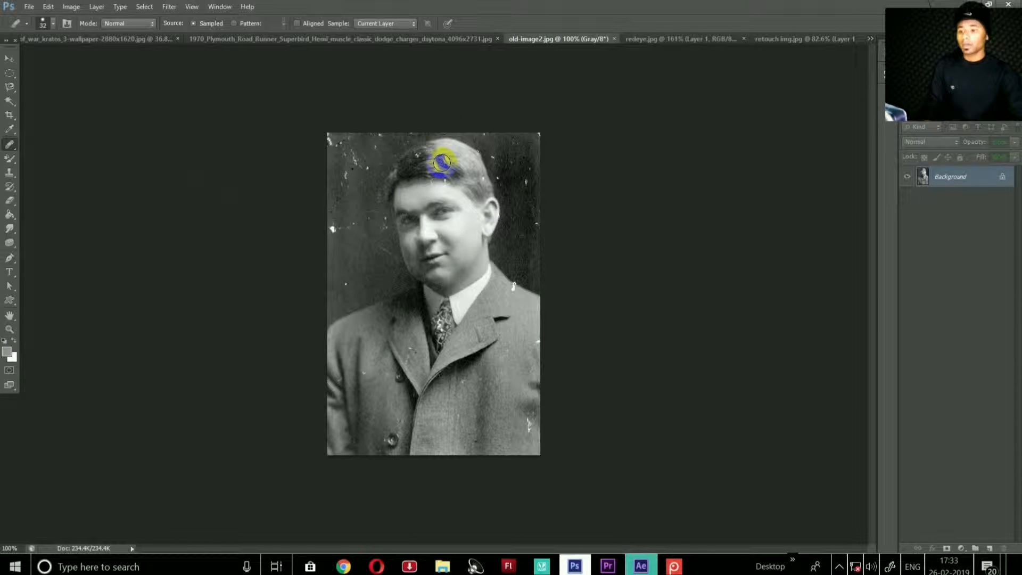
pyautogui.scroll(5, 390, 166)
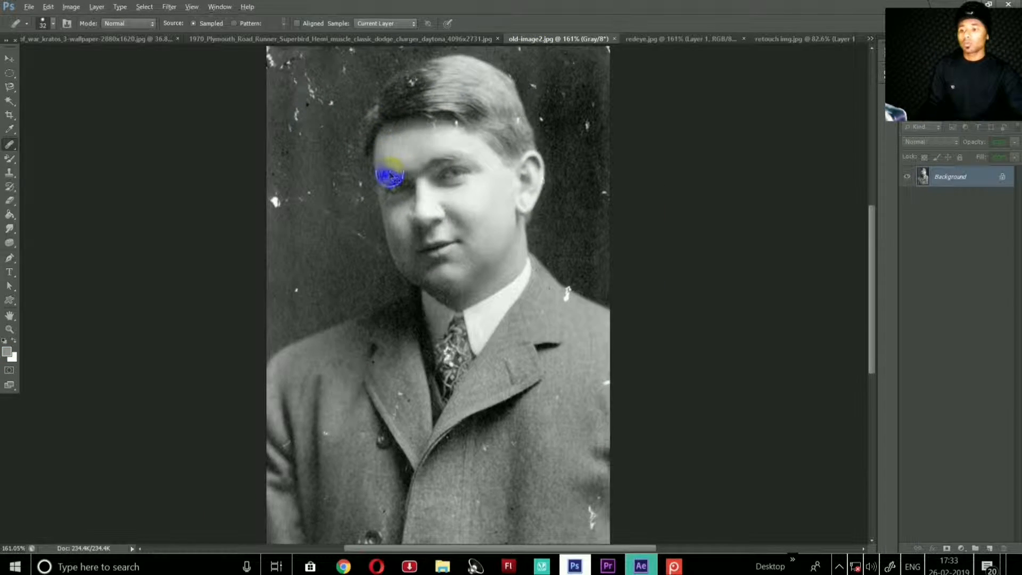
pyautogui.scroll(2, 390, 173)
pyautogui.scroll(-1, 390, 173)
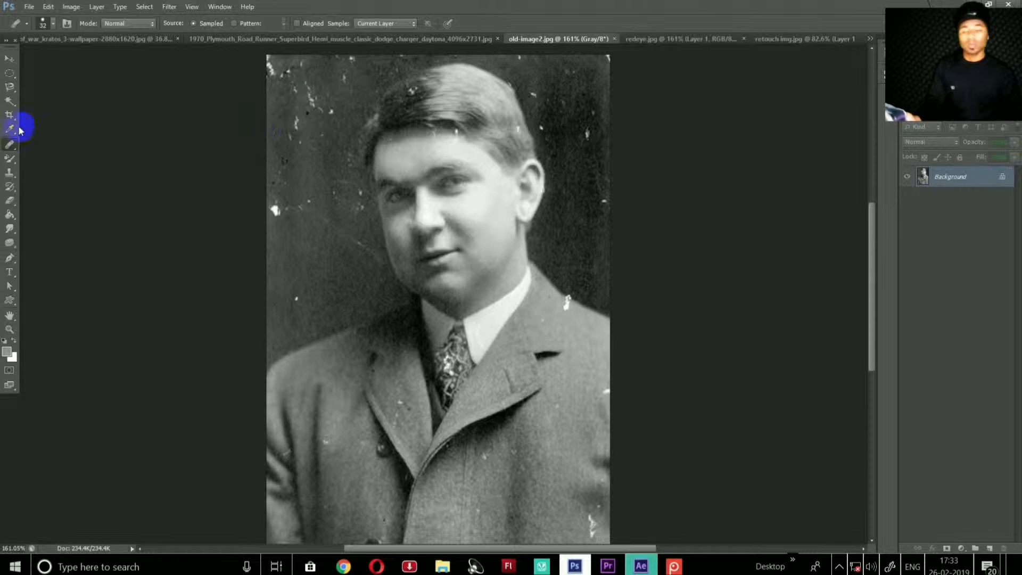
# Sample clean backdrop with the Healing Brush and heal the specks and scratches on the backdrop left of the man's head
pyautogui.rightClick(10, 144)
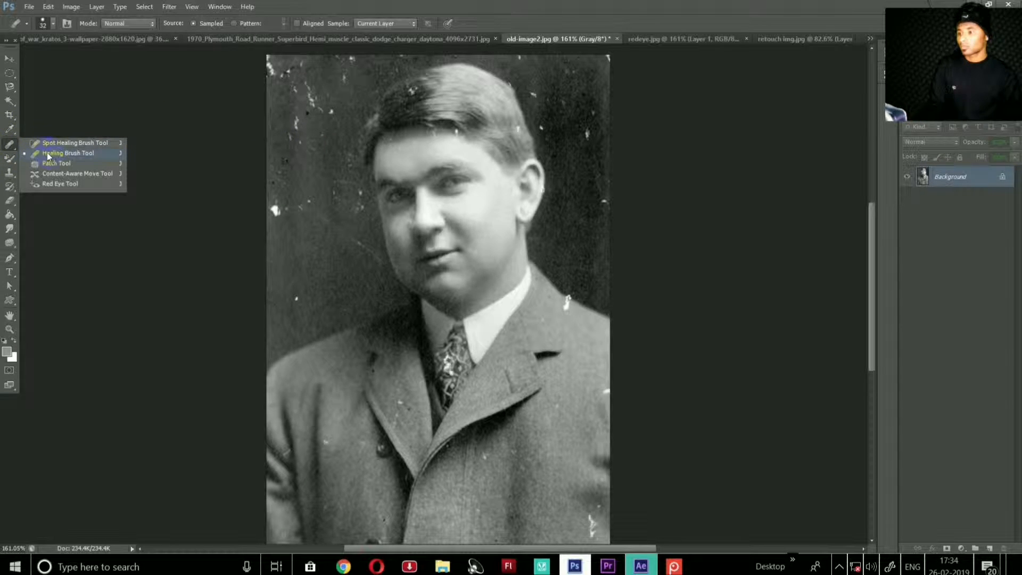
pyautogui.click(98, 155)
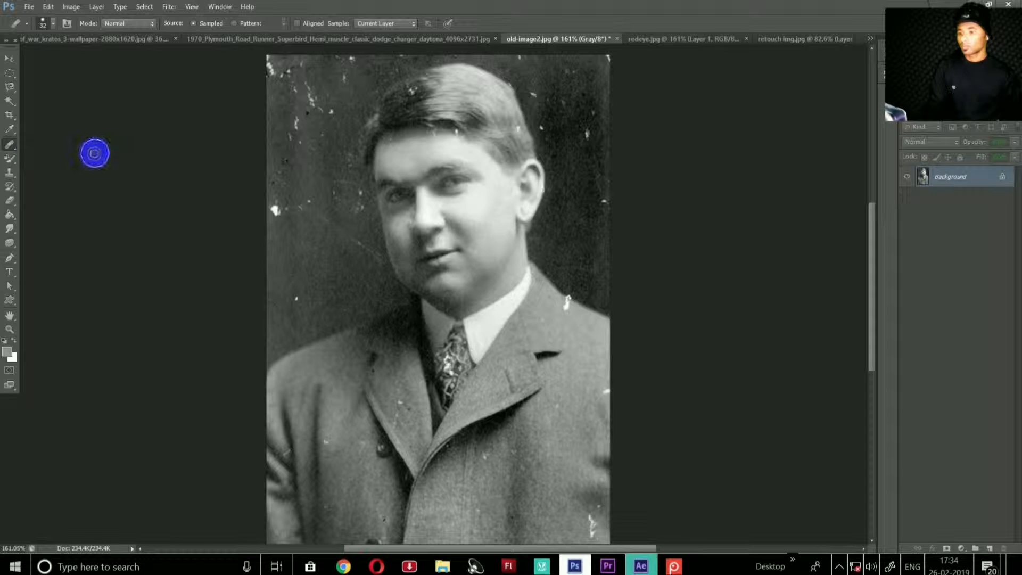
pyautogui.press('alt')
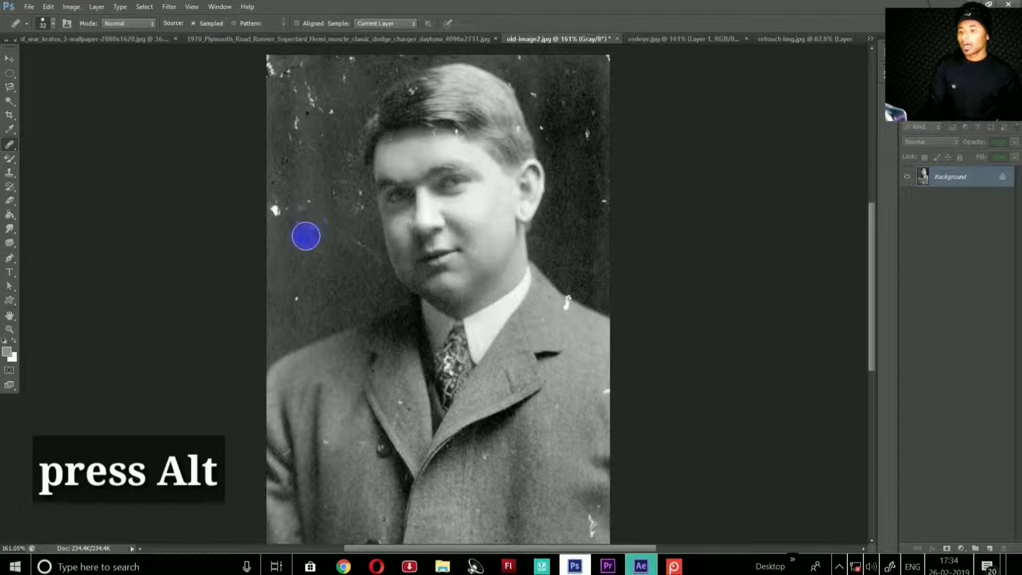
pyautogui.keyDown('alt'); pyautogui.click(332, 250); pyautogui.keyUp('alt')
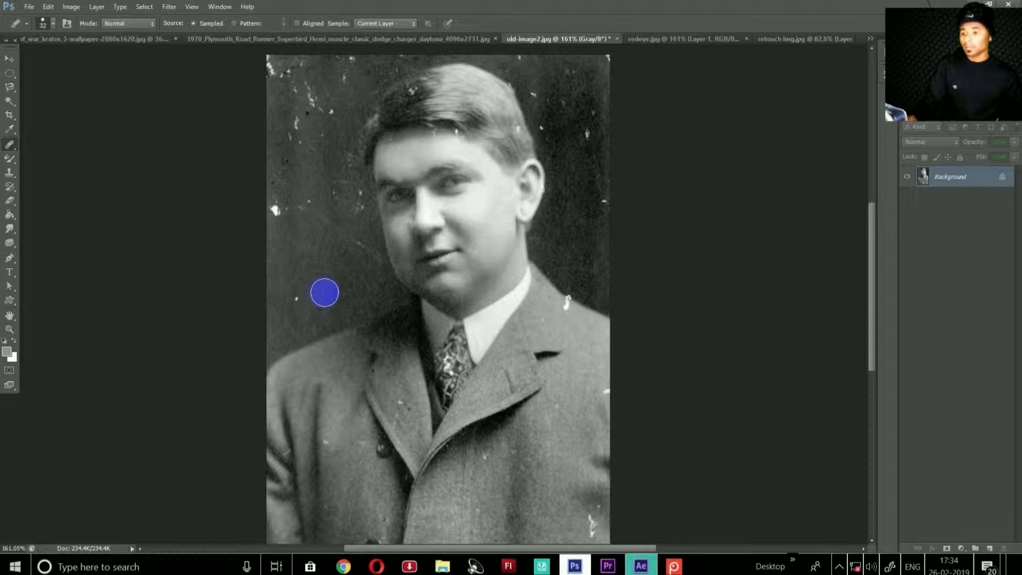
pyautogui.click(297, 296)
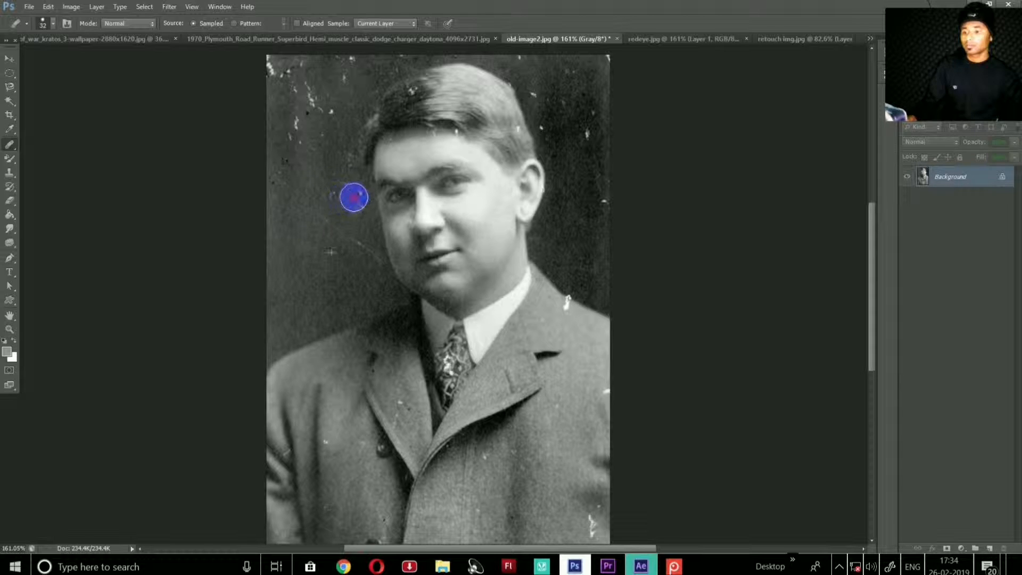
pyautogui.click(359, 196)
pyautogui.click(324, 192)
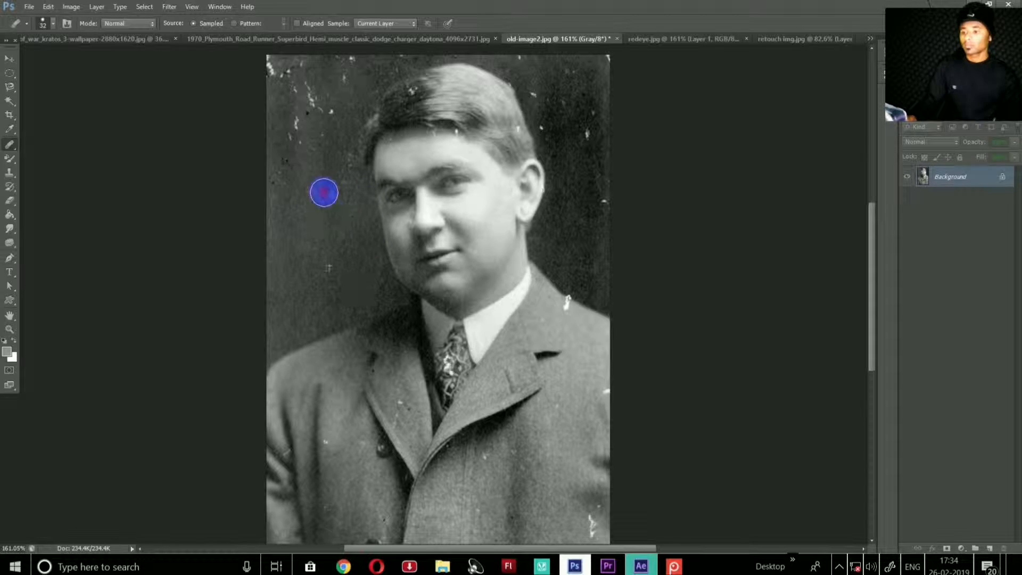
pyautogui.click(288, 161)
pyautogui.click(275, 183)
pyautogui.click(295, 119)
pyautogui.moveTo(269, 74)
pyautogui.mouseDown()
pyautogui.moveTo(248, 113)
pyautogui.moveTo(269, 123)
pyautogui.moveTo(299, 108)
pyautogui.moveTo(252, 183)
pyautogui.moveTo(313, 96)
pyautogui.moveTo(327, 94)
pyautogui.moveTo(307, 132)
pyautogui.mouseUp()
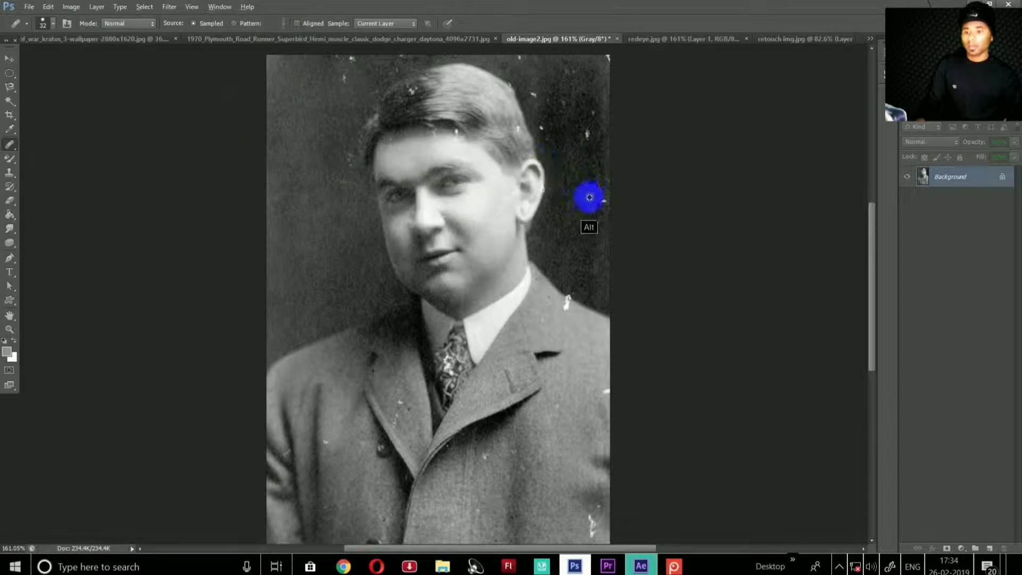
# Heal the white marks on the dark backdrop right of the man's head, resampling nearby clean areas
pyautogui.moveTo(586, 192)
pyautogui.mouseDown()
pyautogui.moveTo(584, 155)
pyautogui.moveTo(602, 240)
pyautogui.mouseUp()
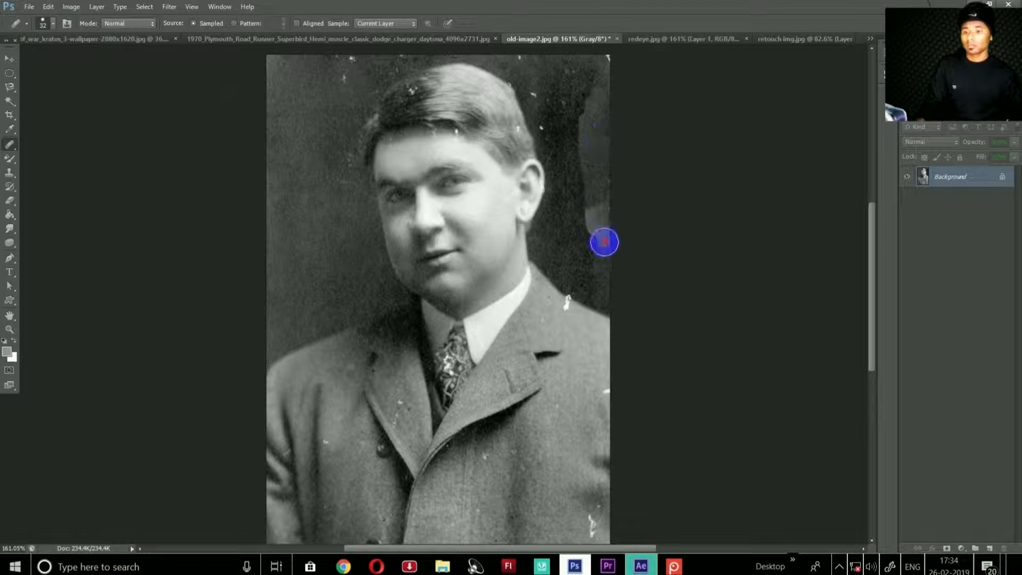
pyautogui.keyDown('alt'); pyautogui.click(547, 107); pyautogui.keyUp('alt')
pyautogui.keyDown('alt'); pyautogui.click(582, 153); pyautogui.keyUp('alt')
pyautogui.moveTo(546, 110)
pyautogui.mouseDown()
pyautogui.moveTo(518, 65)
pyautogui.moveTo(585, 62)
pyautogui.moveTo(597, 106)
pyautogui.moveTo(620, 93)
pyautogui.mouseUp()
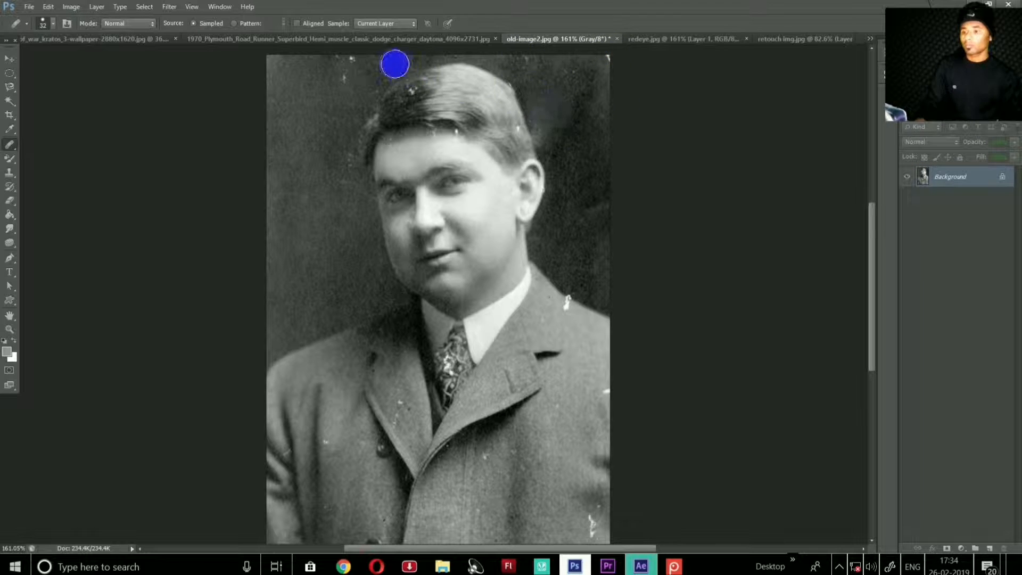
# Heal the specks on the backdrop above the head and in the dark hair, and undo the last hairline stroke
pyautogui.keyDown('alt'); pyautogui.click(332, 83); pyautogui.keyUp('alt')
pyautogui.moveTo(332, 83)
pyautogui.mouseDown()
pyautogui.moveTo(353, 54)
pyautogui.moveTo(392, 68)
pyautogui.moveTo(408, 60)
pyautogui.moveTo(383, 73)
pyautogui.mouseUp()
pyautogui.keyDown('alt'); pyautogui.click(368, 90); pyautogui.keyUp('alt')
pyautogui.keyDown('alt'); pyautogui.click(400, 102); pyautogui.keyUp('alt')
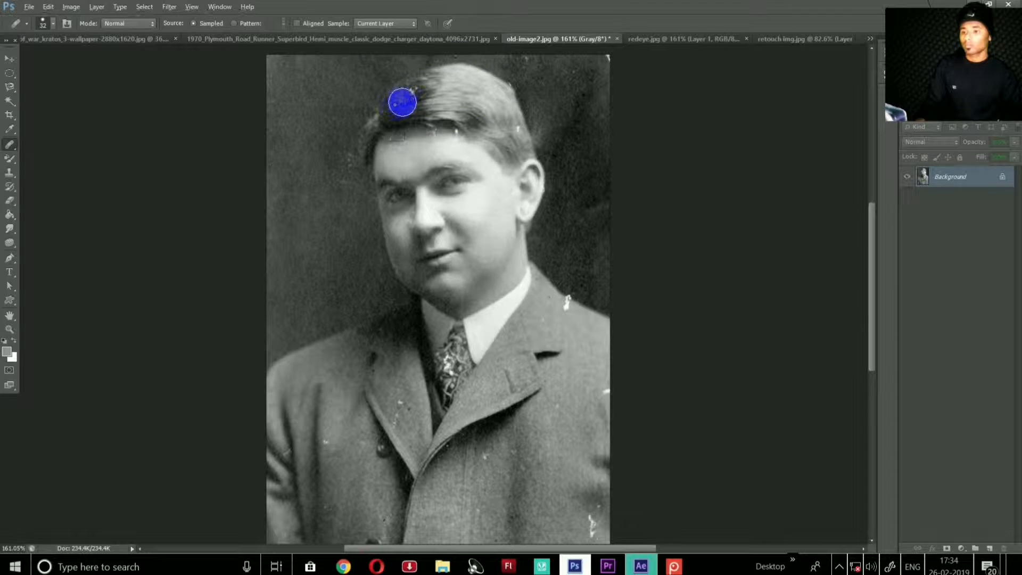
pyautogui.moveTo(434, 107)
pyautogui.mouseDown()
pyautogui.moveTo(414, 126)
pyautogui.moveTo(417, 87)
pyautogui.moveTo(397, 105)
pyautogui.moveTo(424, 87)
pyautogui.moveTo(425, 129)
pyautogui.moveTo(491, 153)
pyautogui.moveTo(447, 132)
pyautogui.mouseUp()
pyautogui.keyDown('alt'); pyautogui.click(458, 151); pyautogui.keyUp('alt')
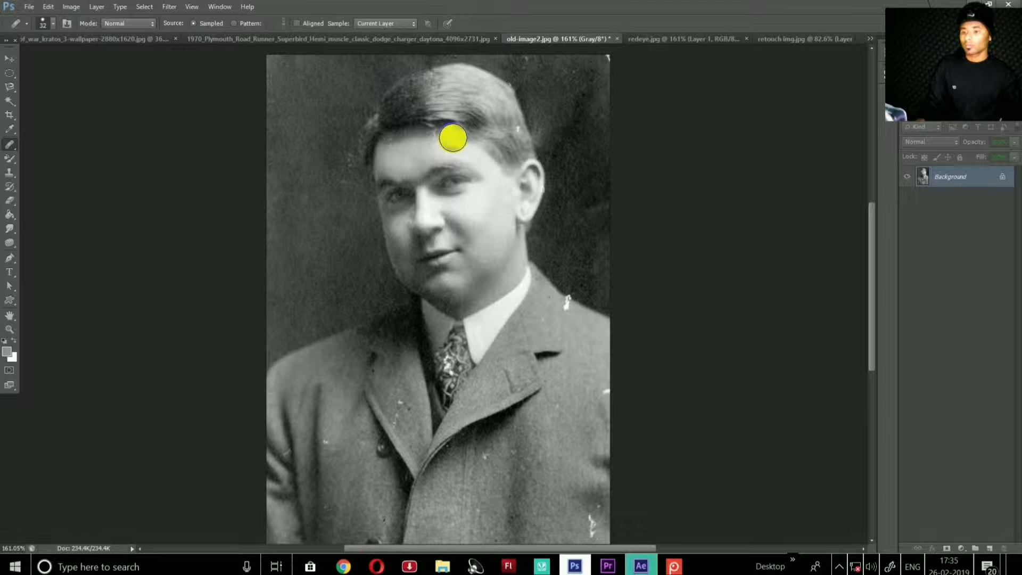
pyautogui.hotkey('ctrl', 'z')
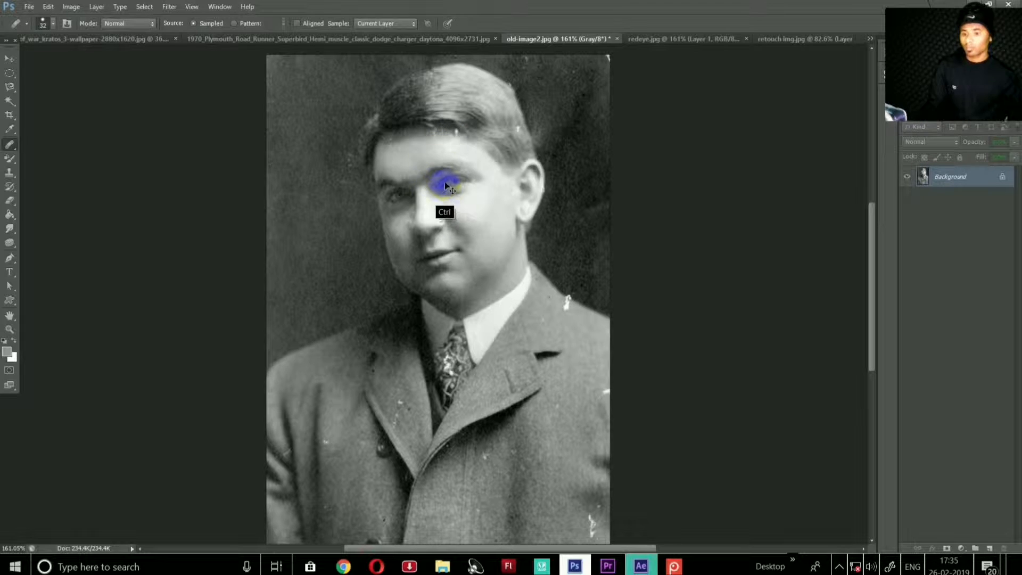
# Heal the white marks on the coat's shoulder and lower sleeve with the Healing Brush, sampling clean fabric nearby
pyautogui.click(579, 337)
pyautogui.click(561, 310)
pyautogui.moveTo(561, 310)
pyautogui.mouseDown()
pyautogui.moveTo(580, 319)
pyautogui.moveTo(573, 337)
pyautogui.mouseUp()
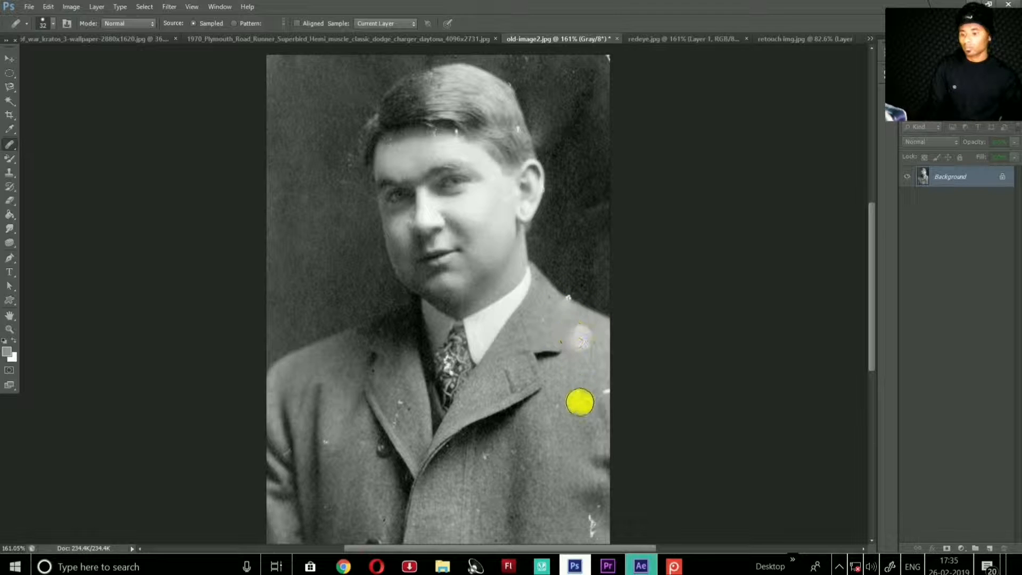
pyautogui.keyDown('alt'); pyautogui.click(561, 499); pyautogui.keyUp('alt')
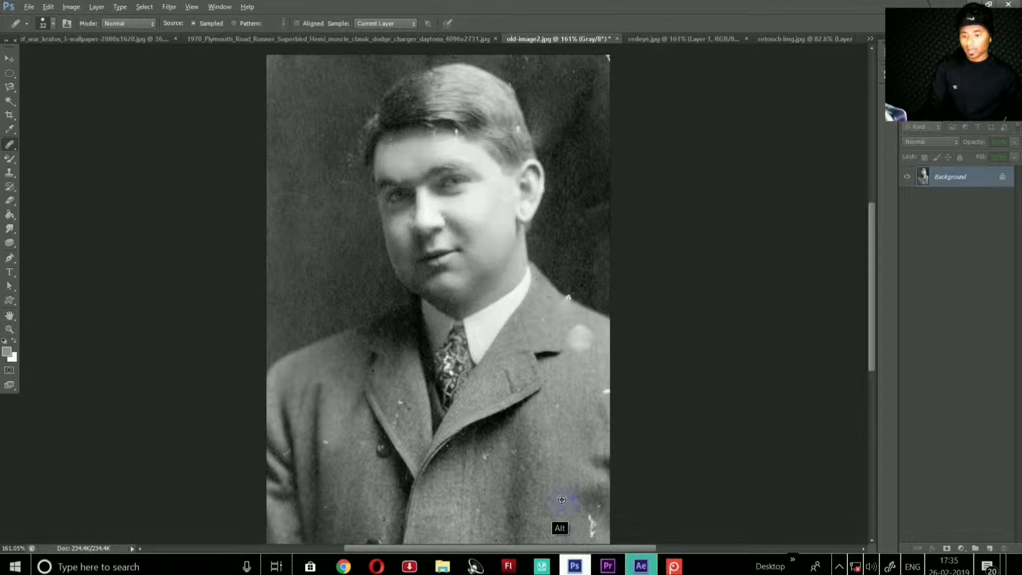
pyautogui.rightClick(562, 499)
pyautogui.click(542, 496)
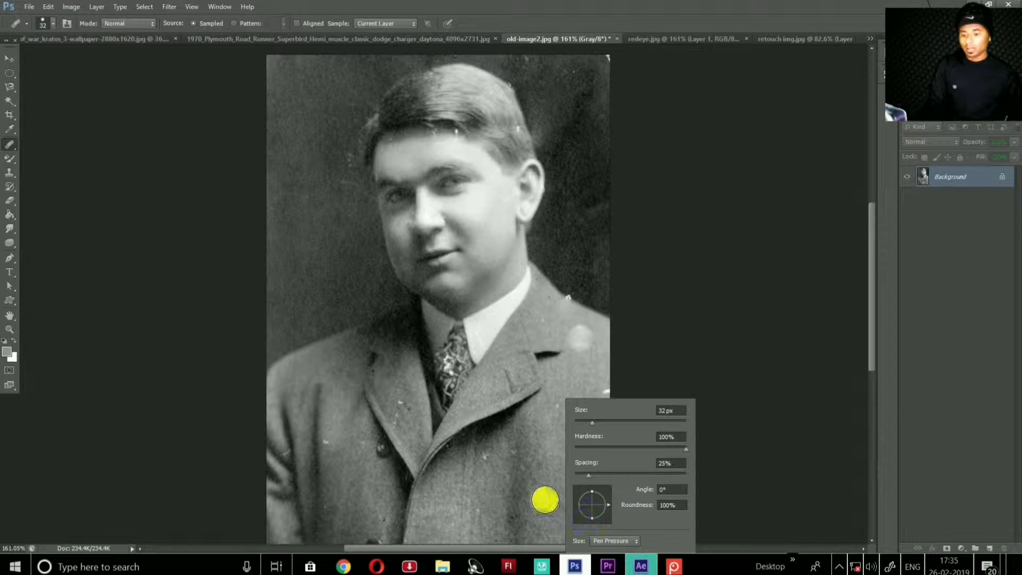
pyautogui.moveTo(582, 515); pyautogui.dragTo(586, 517)
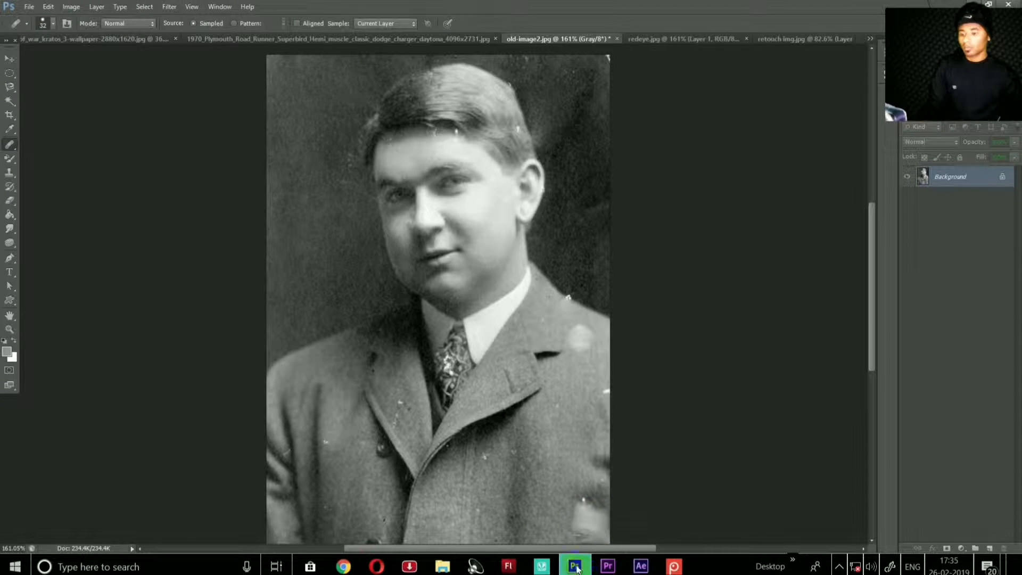
# Sample clean coat fabric with the Healing Brush and heal the white marks on the coat's chest and lower sleeve
pyautogui.keyDown('alt'); pyautogui.click(335, 382); pyautogui.keyUp('alt')
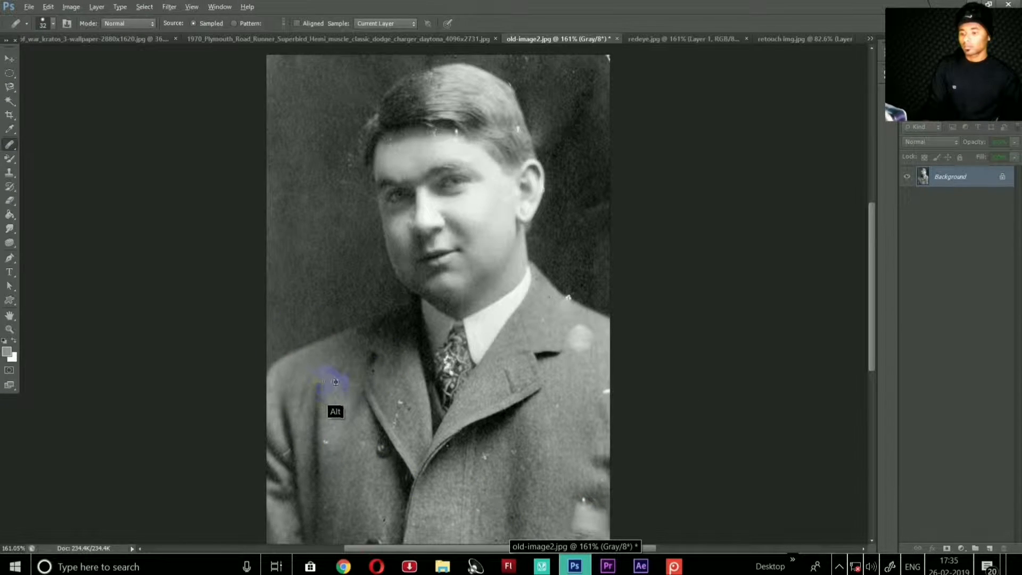
pyautogui.click(345, 403)
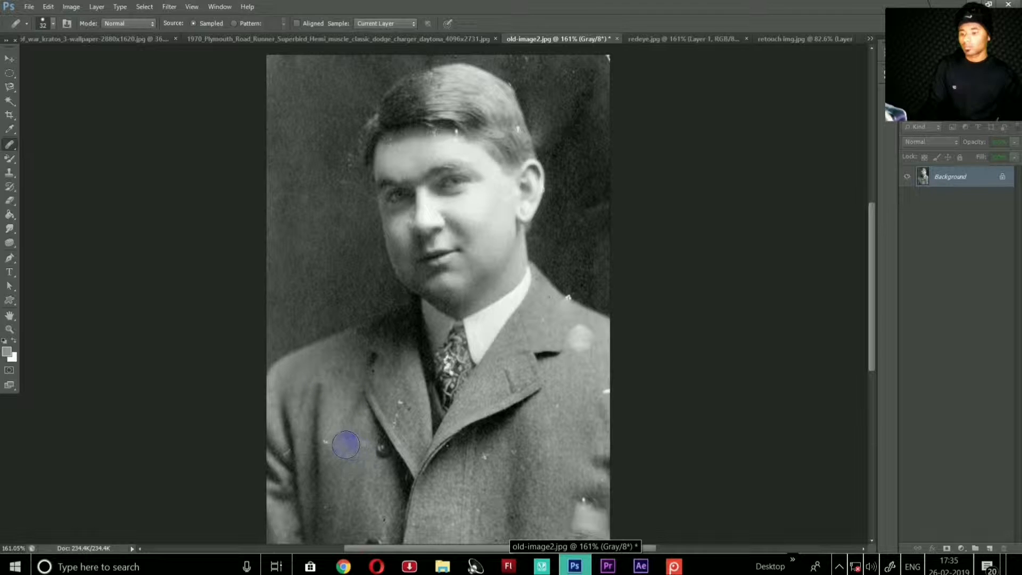
pyautogui.click(376, 481)
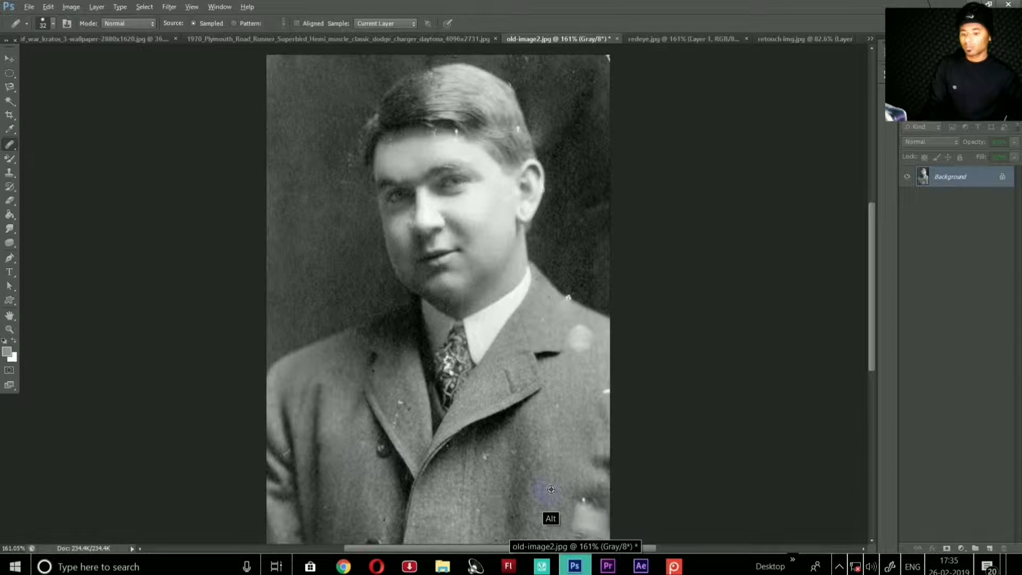
pyautogui.click(568, 501)
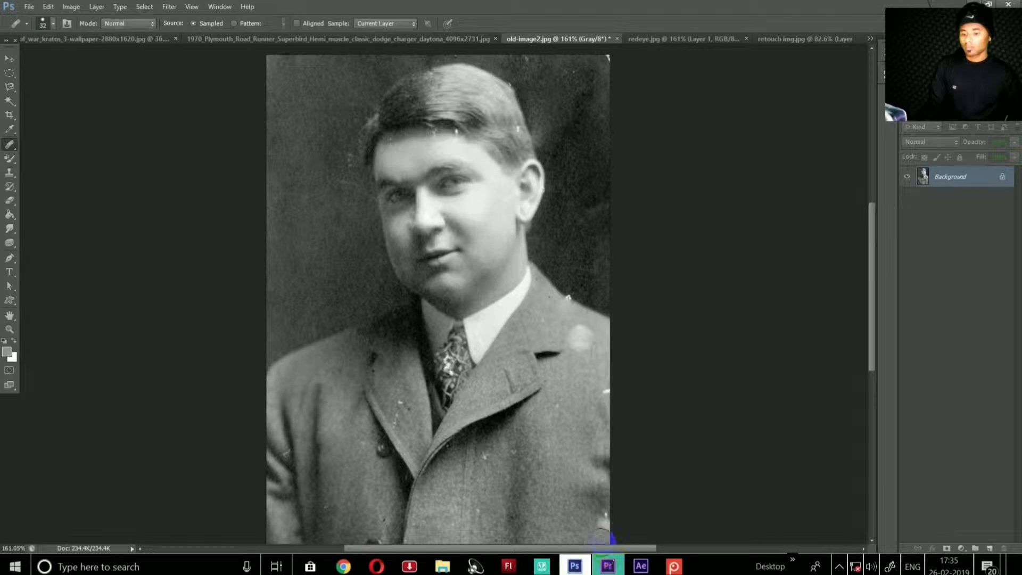
pyautogui.click(573, 505)
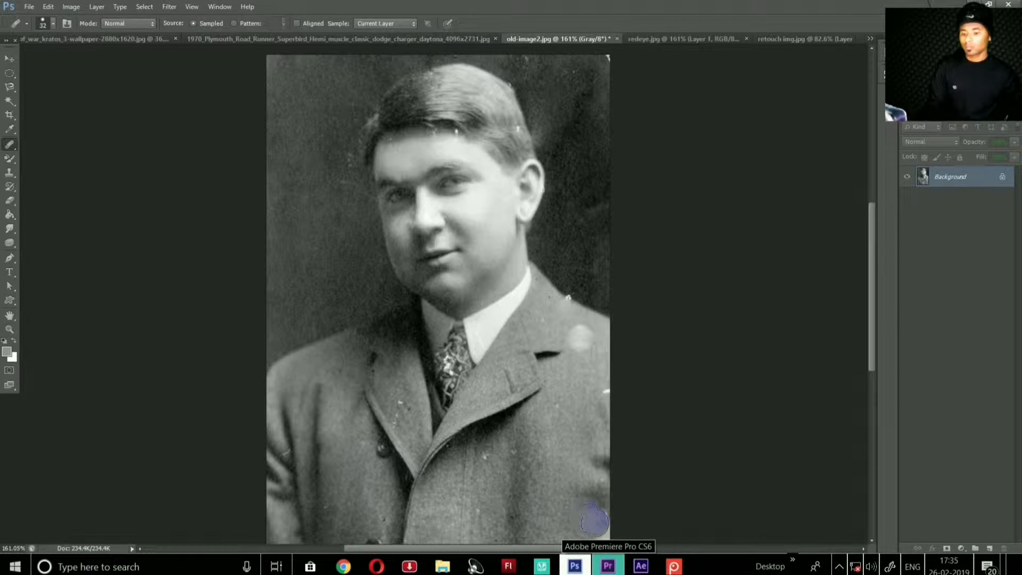
# Heal the pale blotch on the coat's shoulder and the white mark where the shoulder meets the backdrop, resampling nearby
pyautogui.moveTo(579, 368); pyautogui.dragTo(583, 341)
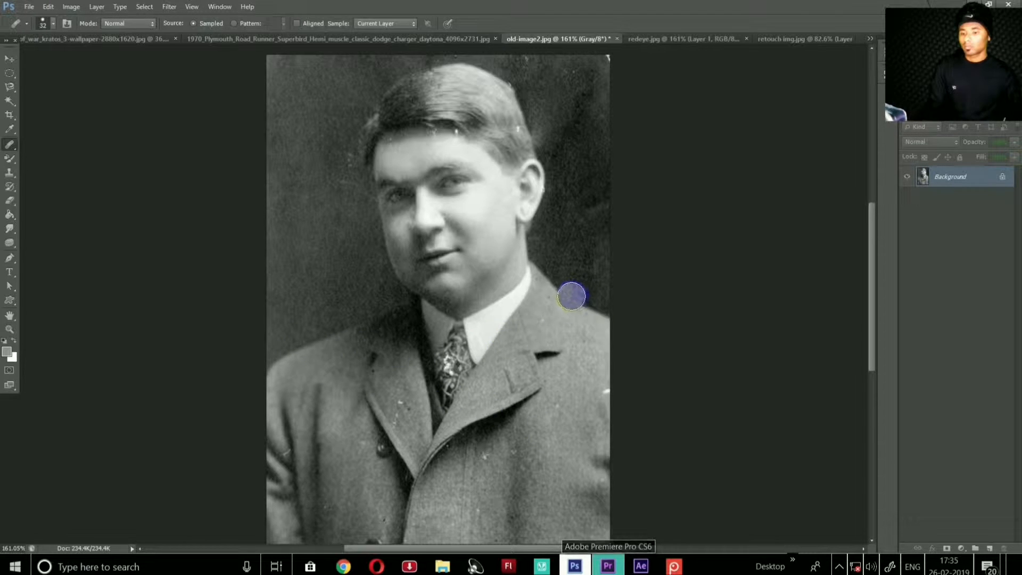
pyautogui.keyDown('alt'); pyautogui.click(585, 271); pyautogui.keyUp('alt')
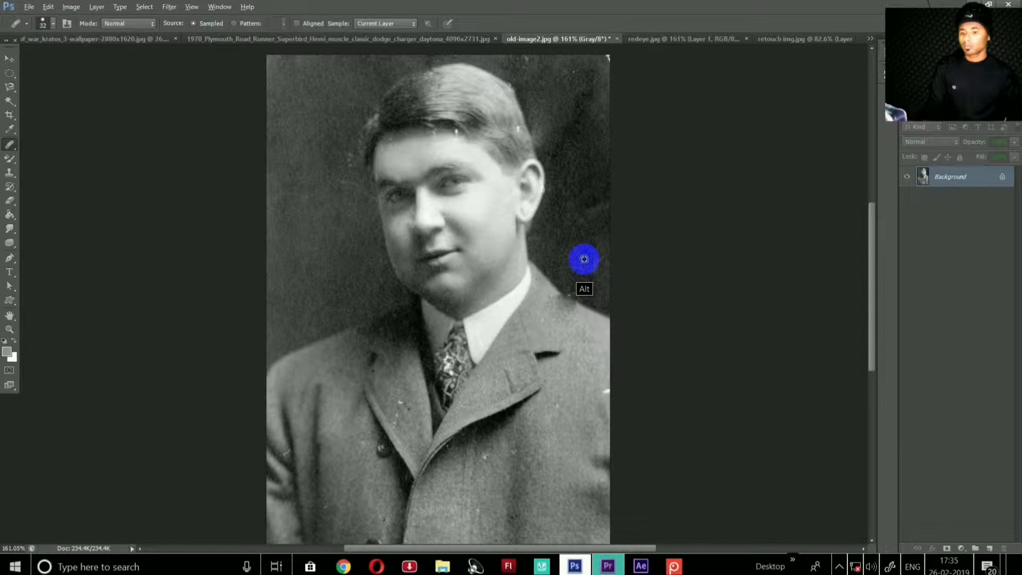
pyautogui.moveTo(572, 288); pyautogui.dragTo(606, 299)
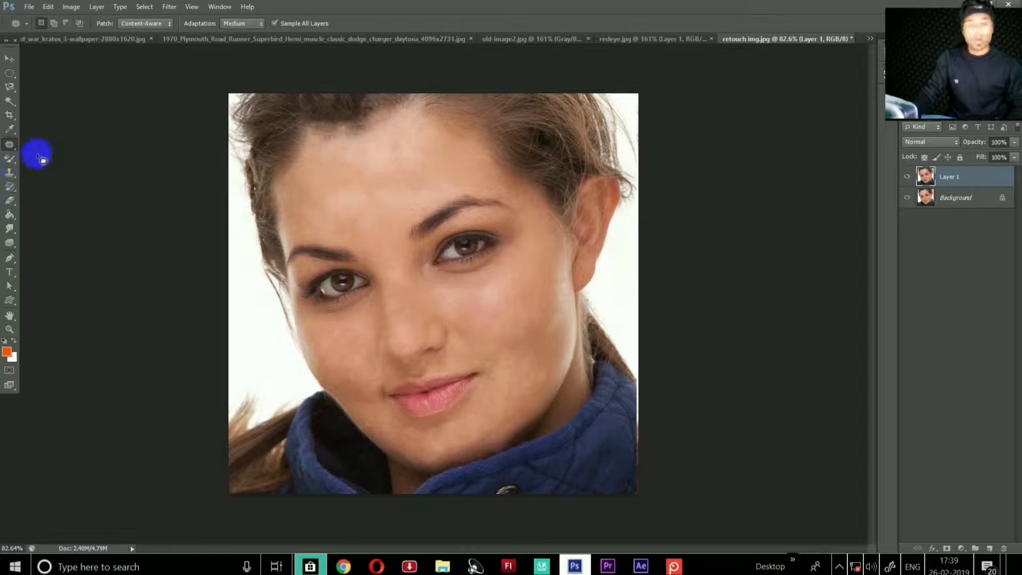
# Choose the Patch Tool and close the 1970 Plymouth Road Runner image without saving its changes
pyautogui.click(4, 149)
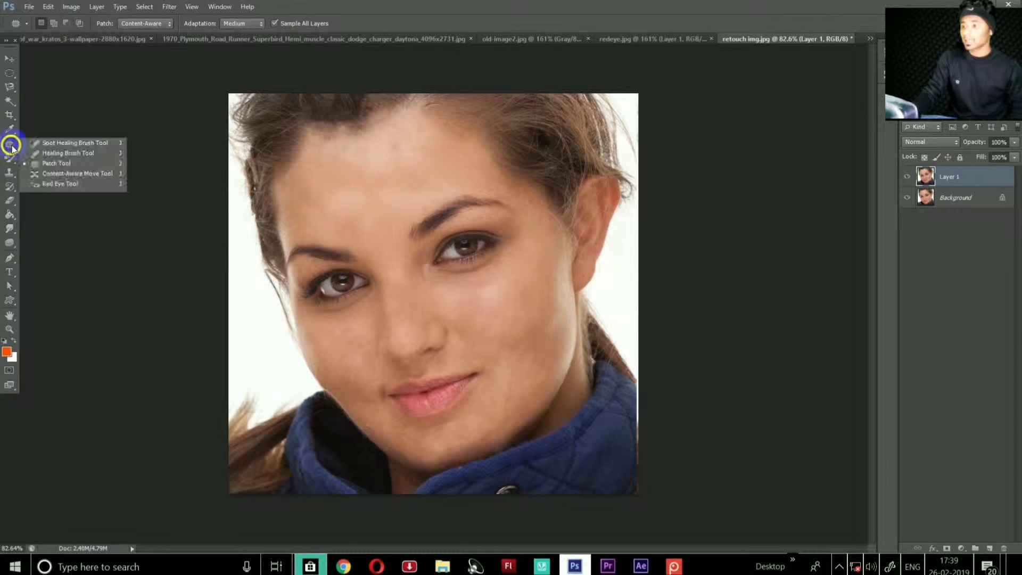
pyautogui.click(63, 163)
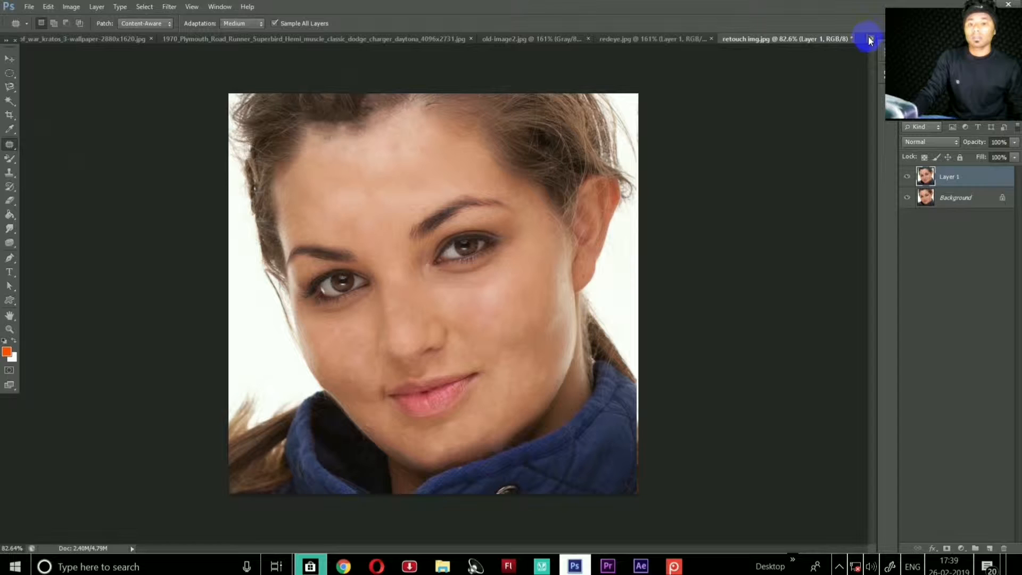
pyautogui.click(643, 40)
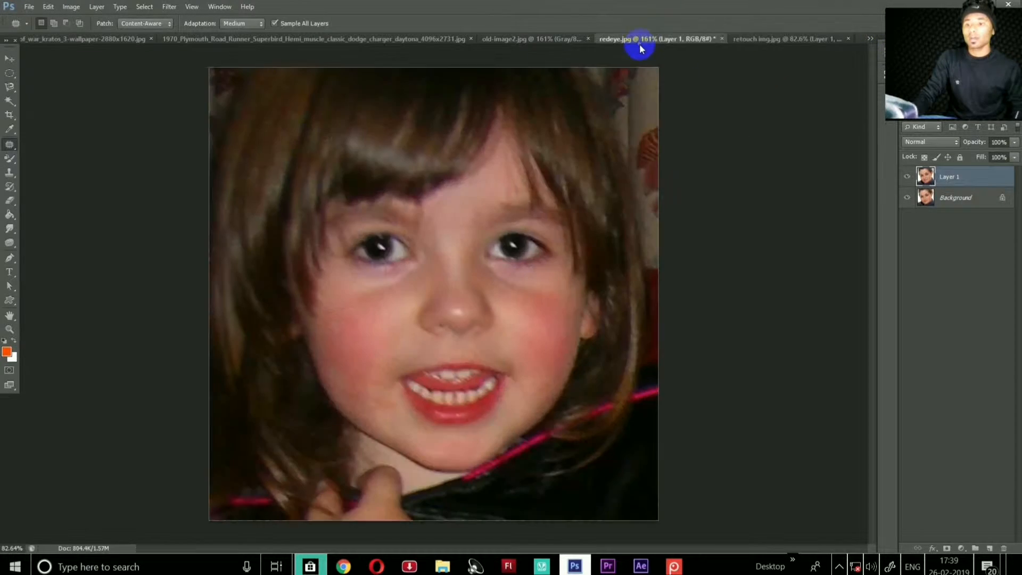
pyautogui.click(136, 43)
pyautogui.click(234, 40)
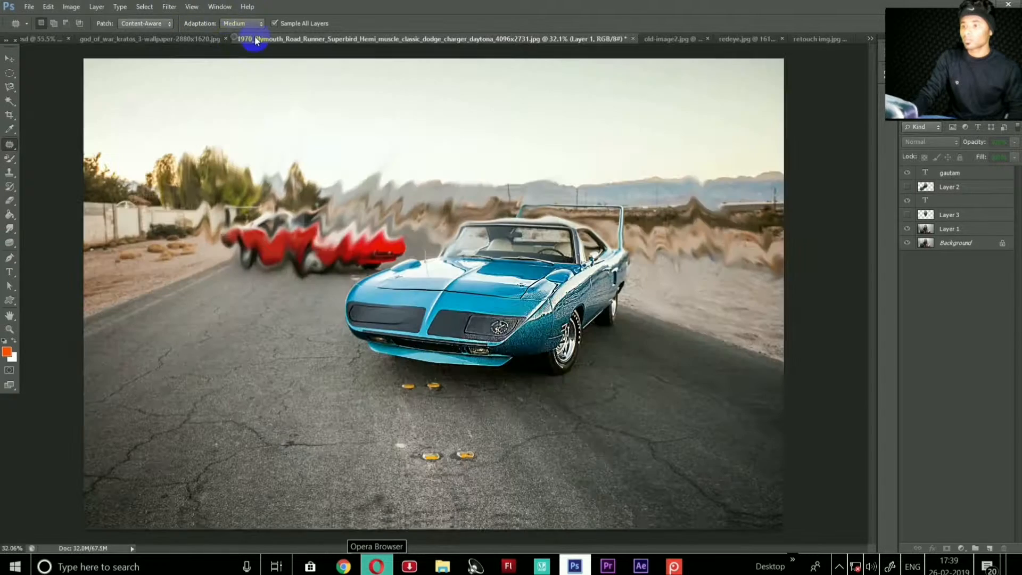
pyautogui.click(634, 39)
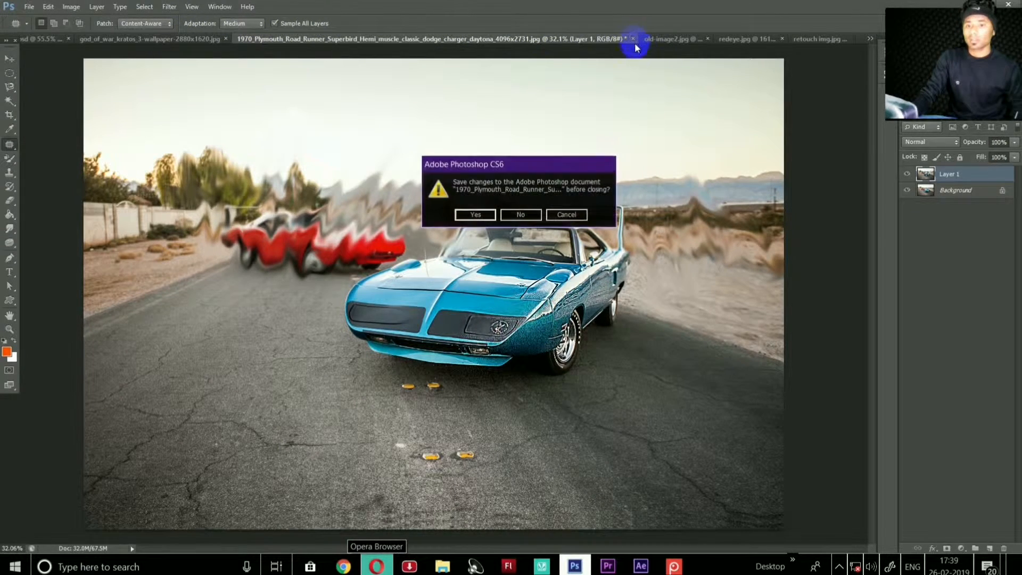
pyautogui.click(518, 215)
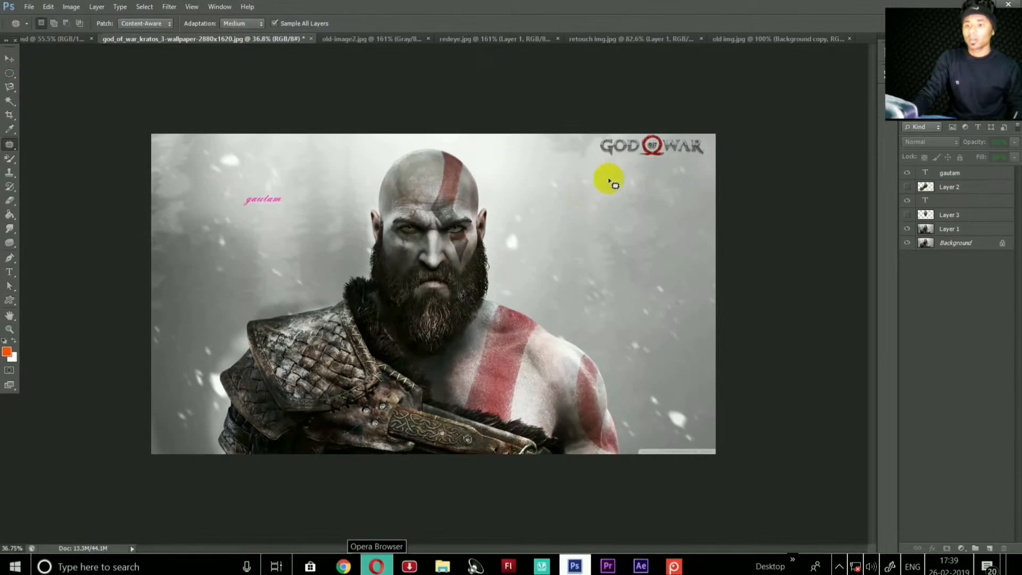
# In old img.jpg, patch the white cracks across the boy's hair, forehead, cheek and nose using clean neighbouring areas
pyautogui.click(763, 44)
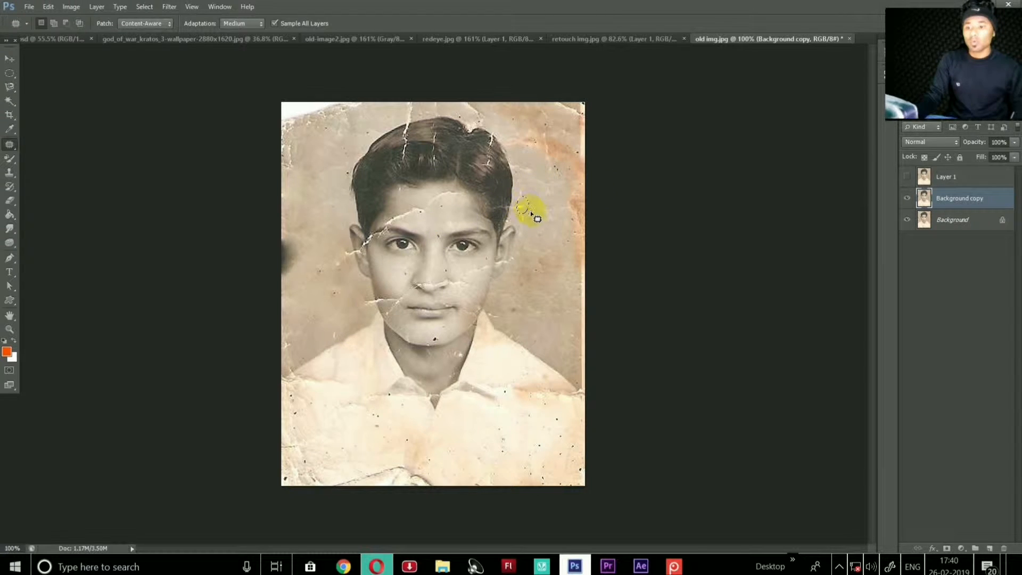
pyautogui.moveTo(406, 127)
pyautogui.mouseDown()
pyautogui.moveTo(416, 104)
pyautogui.moveTo(383, 115)
pyautogui.moveTo(401, 164)
pyautogui.moveTo(408, 127)
pyautogui.moveTo(389, 136)
pyautogui.mouseUp()
pyautogui.moveTo(403, 139); pyautogui.dragTo(411, 166)
pyautogui.moveTo(355, 259)
pyautogui.mouseDown()
pyautogui.moveTo(345, 242)
pyautogui.moveTo(401, 202)
pyautogui.moveTo(391, 222)
pyautogui.mouseUp()
pyautogui.moveTo(407, 203)
pyautogui.mouseDown()
pyautogui.moveTo(436, 230)
pyautogui.moveTo(445, 197)
pyautogui.moveTo(403, 197)
pyautogui.moveTo(438, 193)
pyautogui.mouseUp()
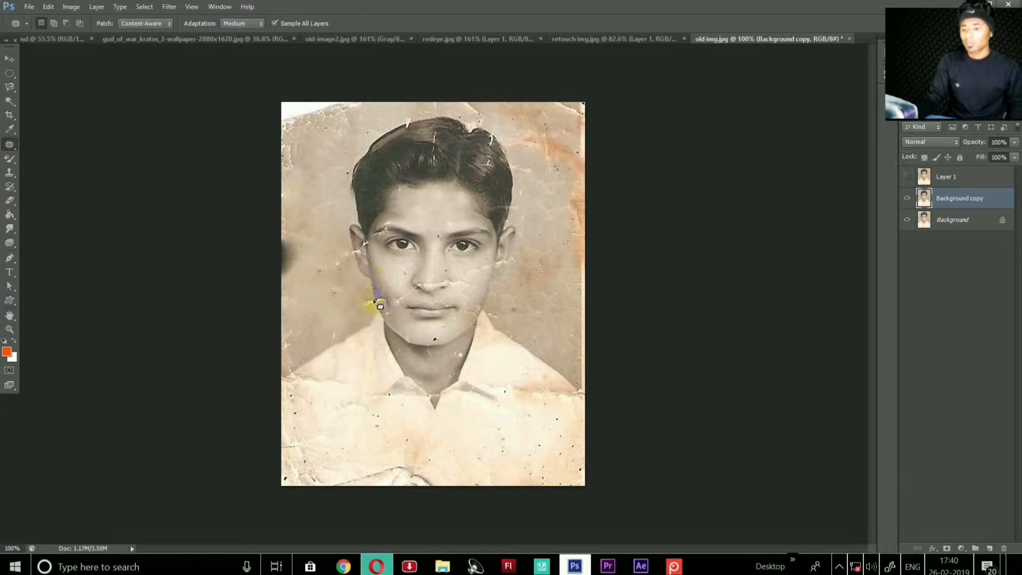
pyautogui.moveTo(361, 292)
pyautogui.mouseDown()
pyautogui.moveTo(389, 292)
pyautogui.moveTo(371, 288)
pyautogui.mouseUp()
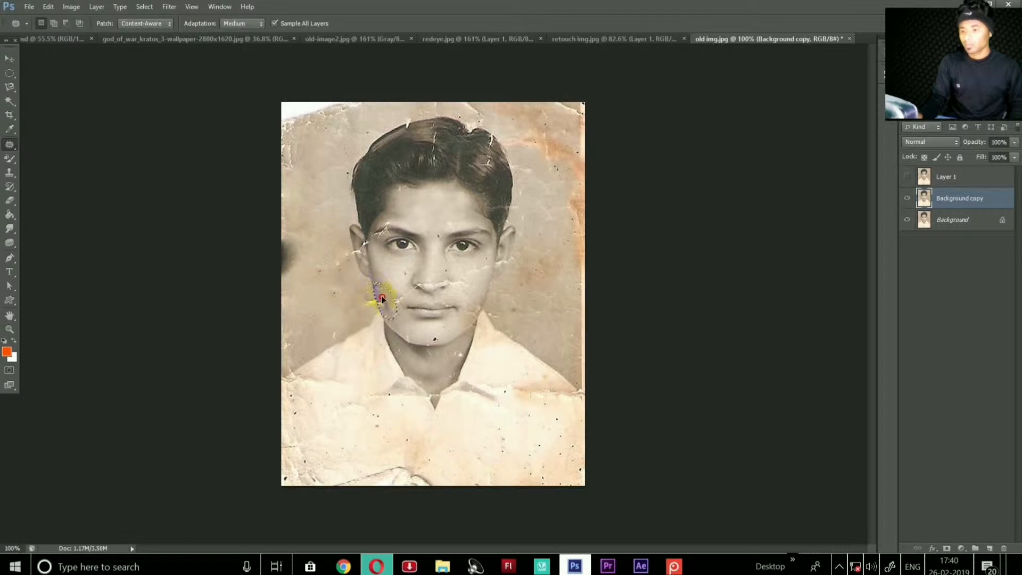
pyautogui.moveTo(440, 286)
pyautogui.mouseDown()
pyautogui.moveTo(489, 268)
pyautogui.moveTo(459, 296)
pyautogui.mouseUp()
# Patch the creased and stained backdrop on both sides of the boy's head and the blemishes on the cheek beside the mouth
pyautogui.moveTo(505, 131)
pyautogui.mouseDown()
pyautogui.moveTo(565, 112)
pyautogui.moveTo(546, 114)
pyautogui.mouseUp()
pyautogui.moveTo(560, 188); pyautogui.dragTo(558, 184)
pyautogui.moveTo(275, 154)
pyautogui.mouseDown()
pyautogui.moveTo(330, 92)
pyautogui.moveTo(317, 88)
pyautogui.mouseUp()
pyautogui.moveTo(314, 142)
pyautogui.mouseDown()
pyautogui.moveTo(271, 169)
pyautogui.moveTo(303, 170)
pyautogui.moveTo(267, 139)
pyautogui.moveTo(295, 175)
pyautogui.mouseUp()
pyautogui.click(271, 159)
pyautogui.moveTo(410, 296); pyautogui.dragTo(401, 290)
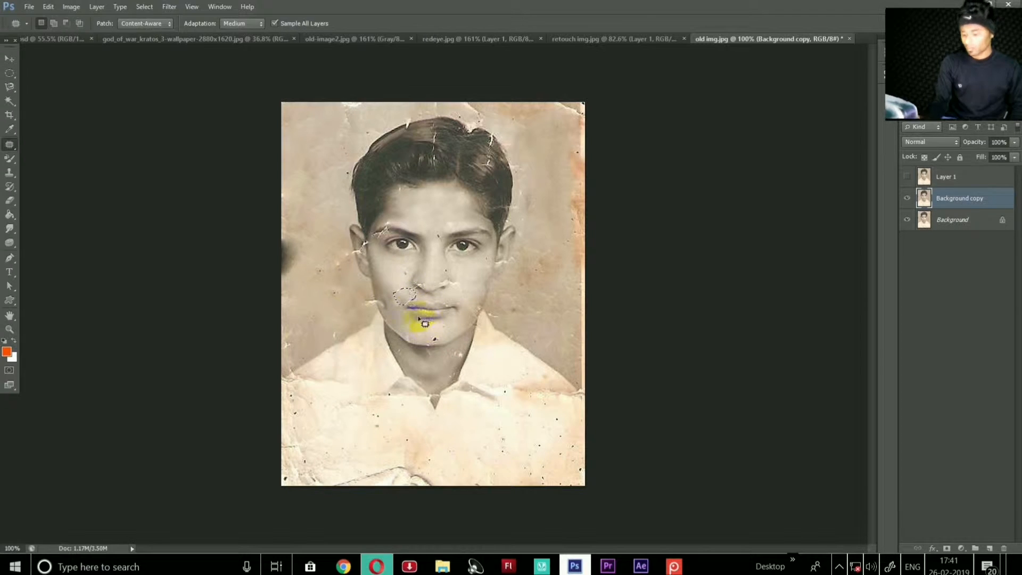
# Patch the creases, specks and stains on both halves of the white shirt and clear the selection
pyautogui.moveTo(280, 343)
pyautogui.mouseDown()
pyautogui.moveTo(413, 426)
pyautogui.moveTo(256, 362)
pyautogui.mouseUp()
pyautogui.moveTo(342, 374); pyautogui.dragTo(349, 413)
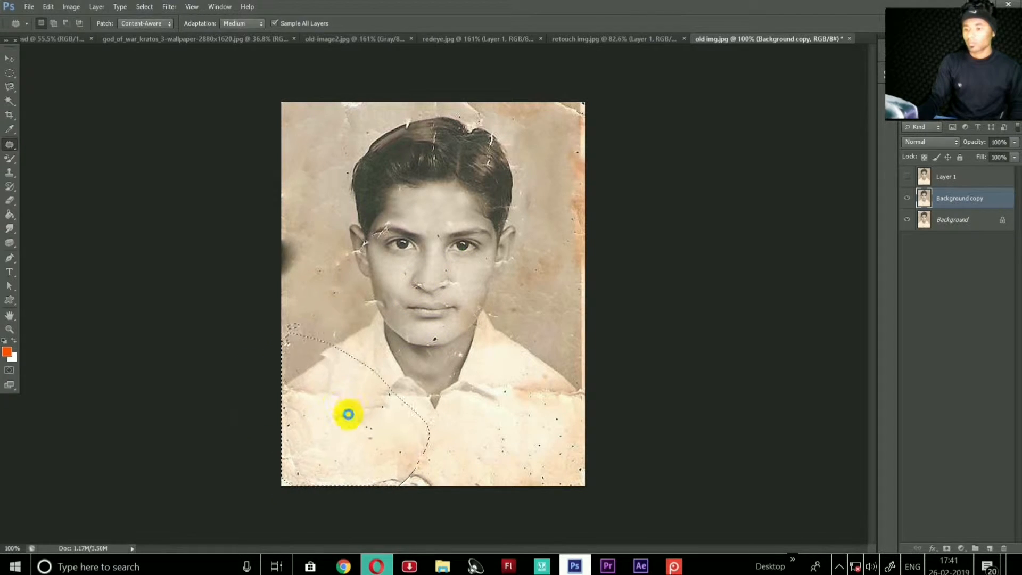
pyautogui.moveTo(554, 381)
pyautogui.mouseDown()
pyautogui.moveTo(600, 381)
pyautogui.moveTo(517, 380)
pyautogui.mouseUp()
pyautogui.hotkey('ctrl', 'd')
# Toggle the visibility of the Background copy layer to compare the patched photo with the original
pyautogui.click(799, 196)
pyautogui.click(907, 199)
pyautogui.click(907, 200)
pyautogui.click(907, 201)
pyautogui.click(907, 202)
# Patch the stained backdrop in the photo's upper-right corner, clear the selection and switch to the Move tool
pyautogui.moveTo(542, 102); pyautogui.dragTo(580, 175)
pyautogui.moveTo(566, 139); pyautogui.dragTo(551, 154)
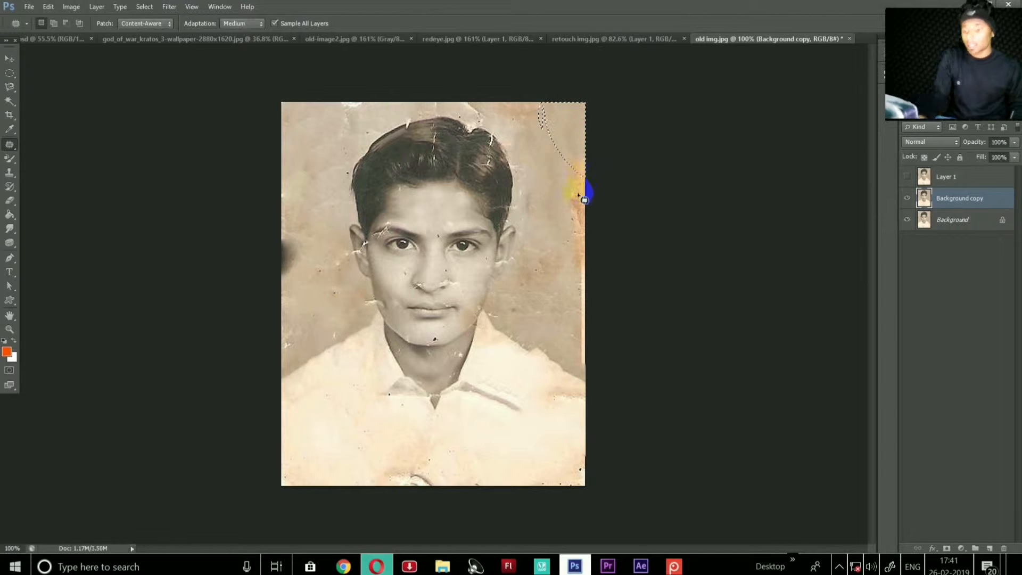
pyautogui.hotkey('ctrl', 'd')
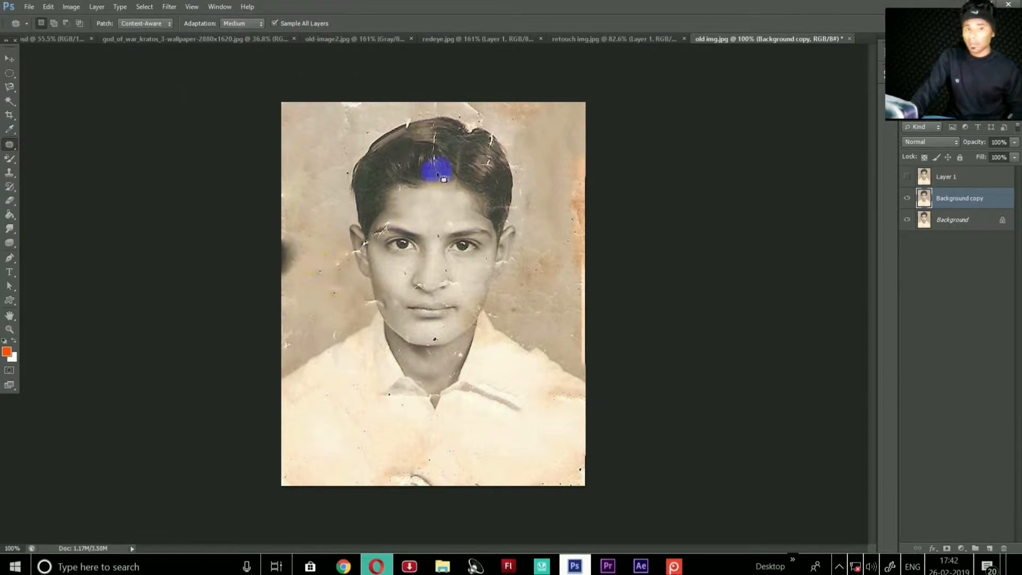
pyautogui.press('v')
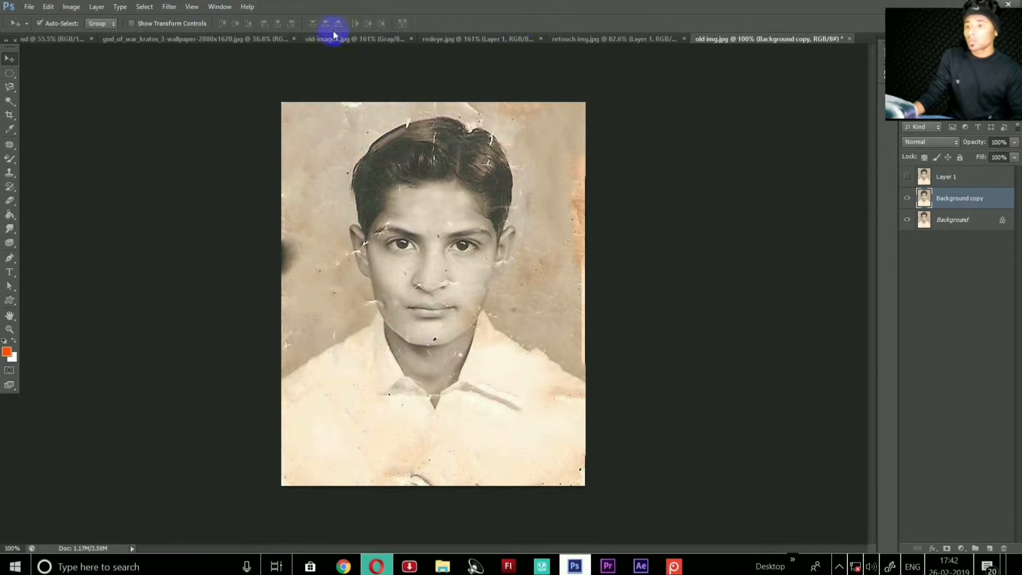
# Look through the open documents, switch to old-image2.jpg and save its healing edits
pyautogui.click(232, 41)
pyautogui.click(56, 37)
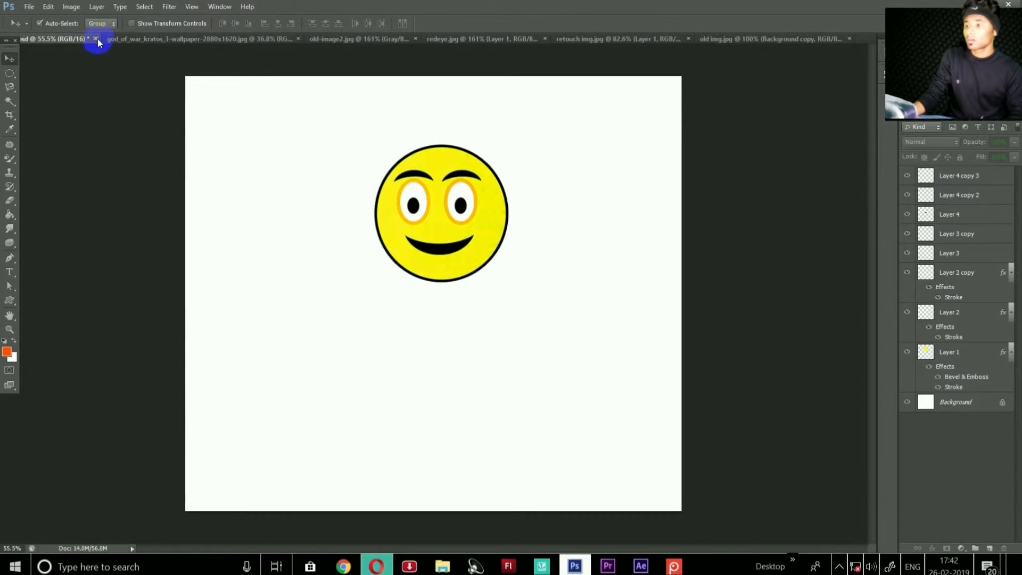
pyautogui.click(190, 41)
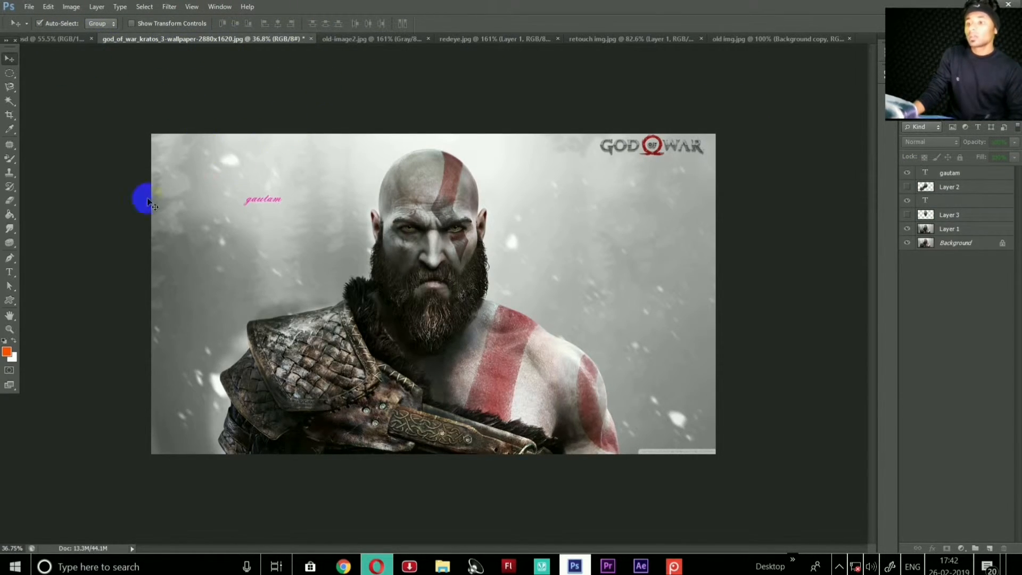
pyautogui.click(365, 40)
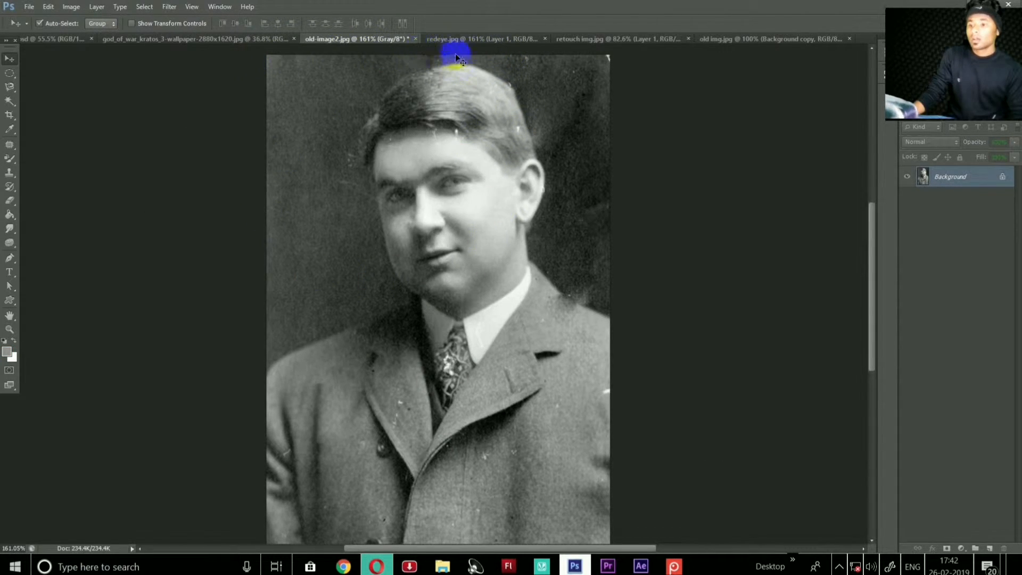
pyautogui.click(39, 8)
pyautogui.click(23, 5)
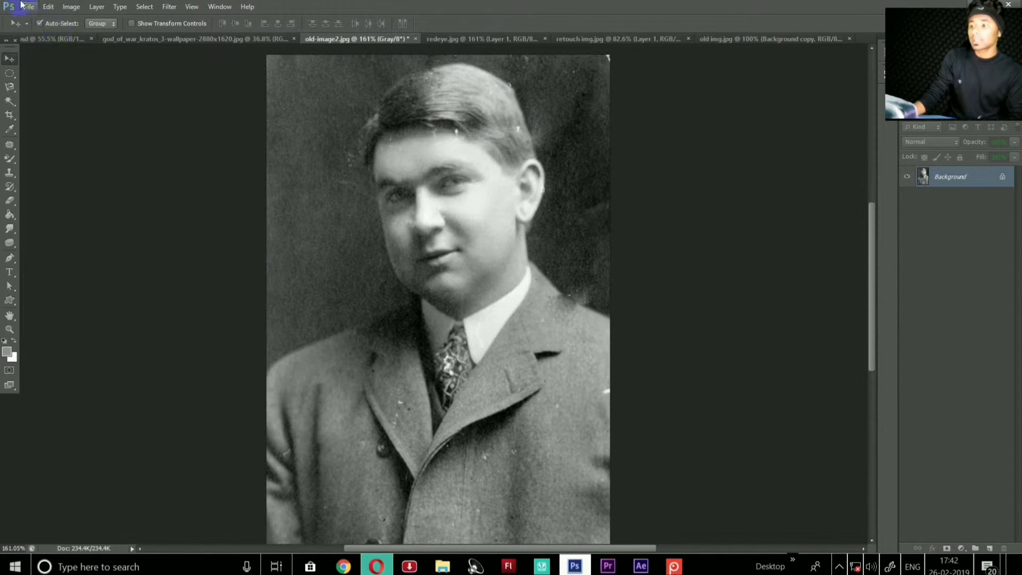
pyautogui.click(23, 6)
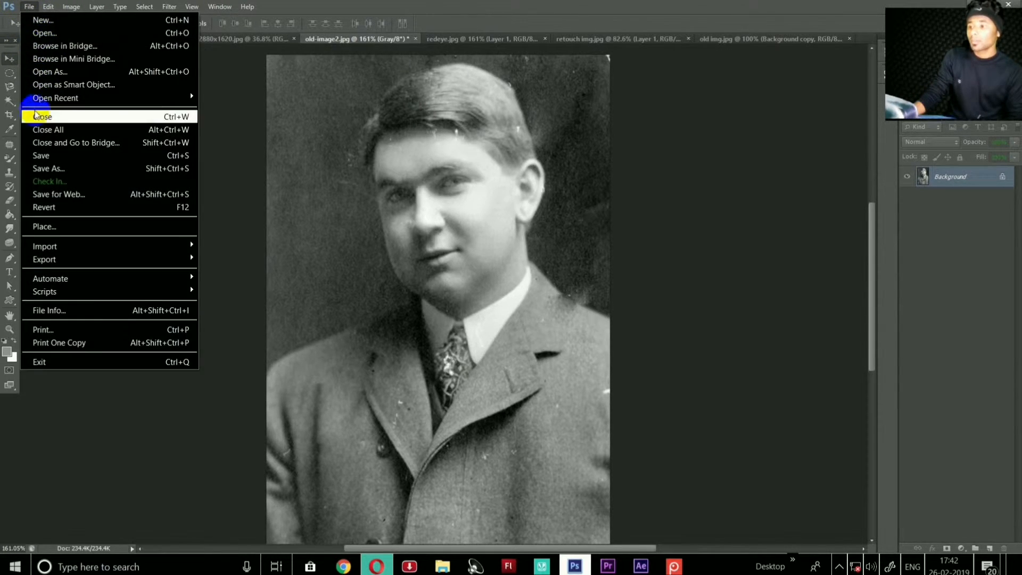
pyautogui.click(60, 155)
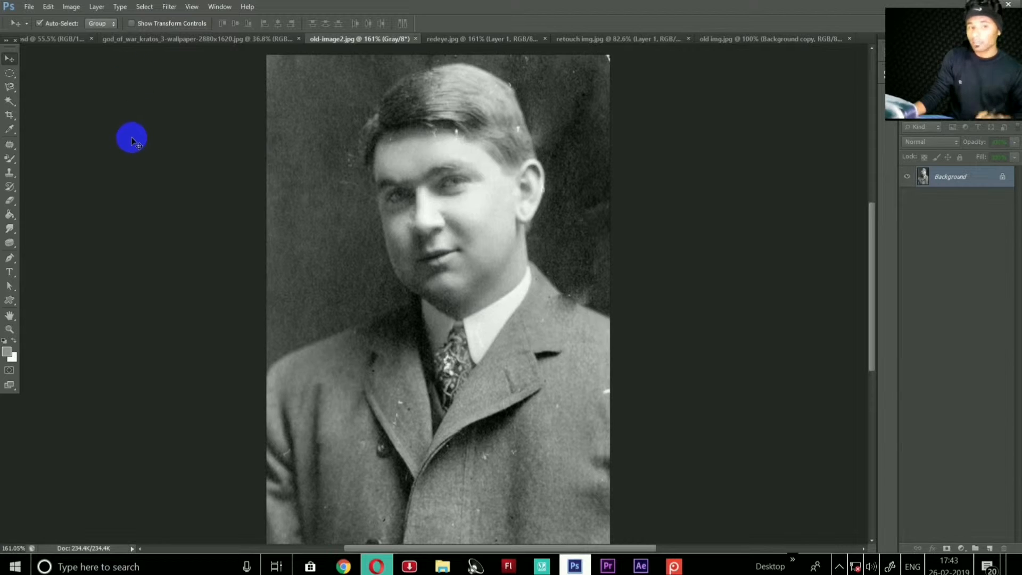
pyautogui.click(29, 7)
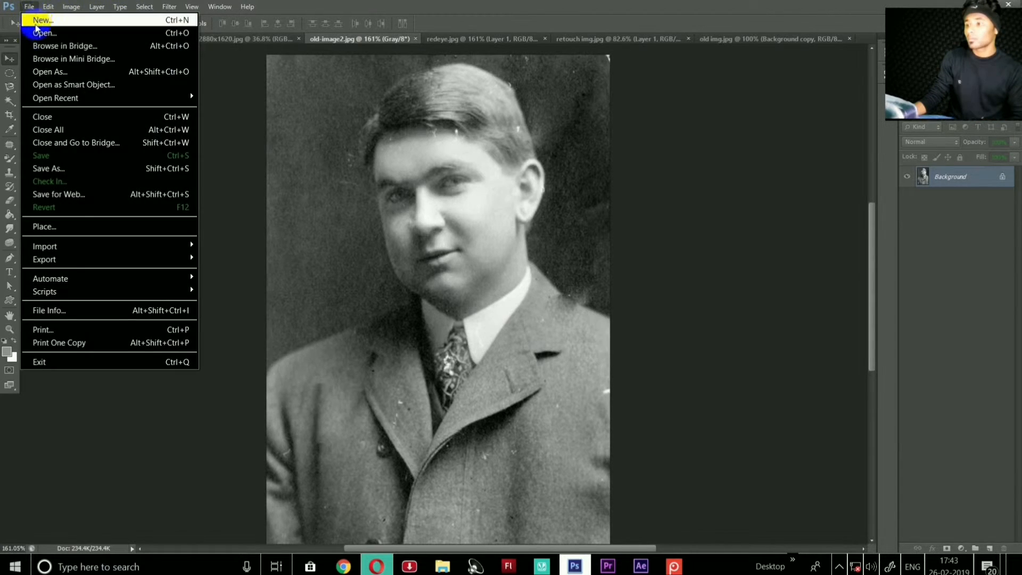
pyautogui.click(242, 153)
# Try to save old img.jpg in the Photoshop (PSD) format under the file name edgeyjfg
pyautogui.click(793, 42)
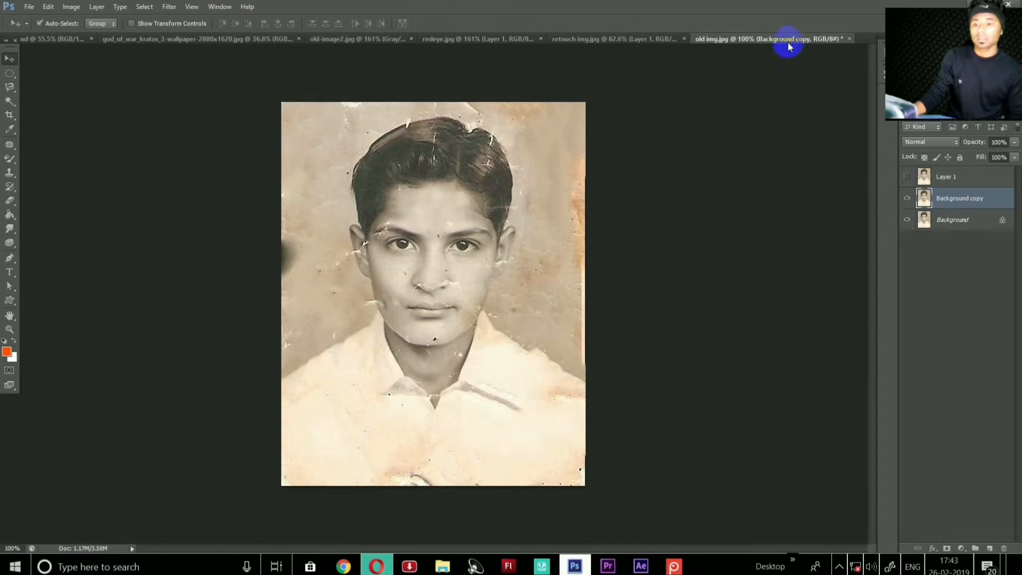
pyautogui.click(29, 7)
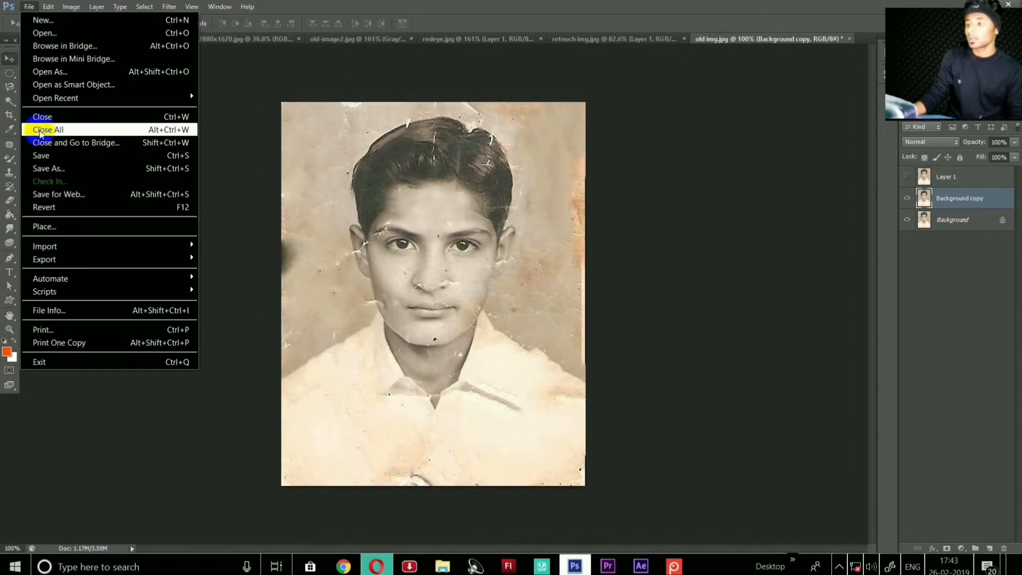
pyautogui.click(41, 156)
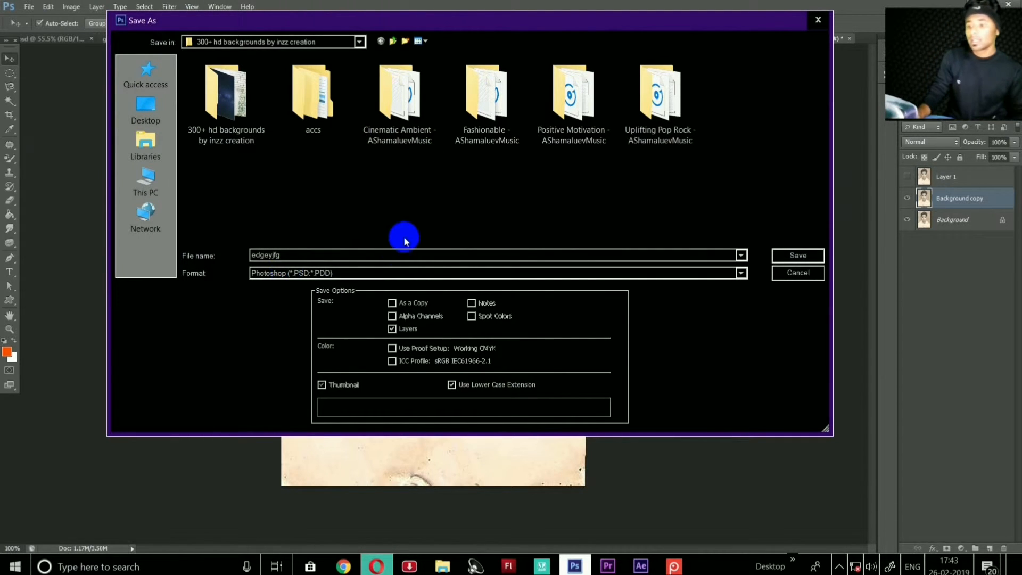
pyautogui.click(353, 273)
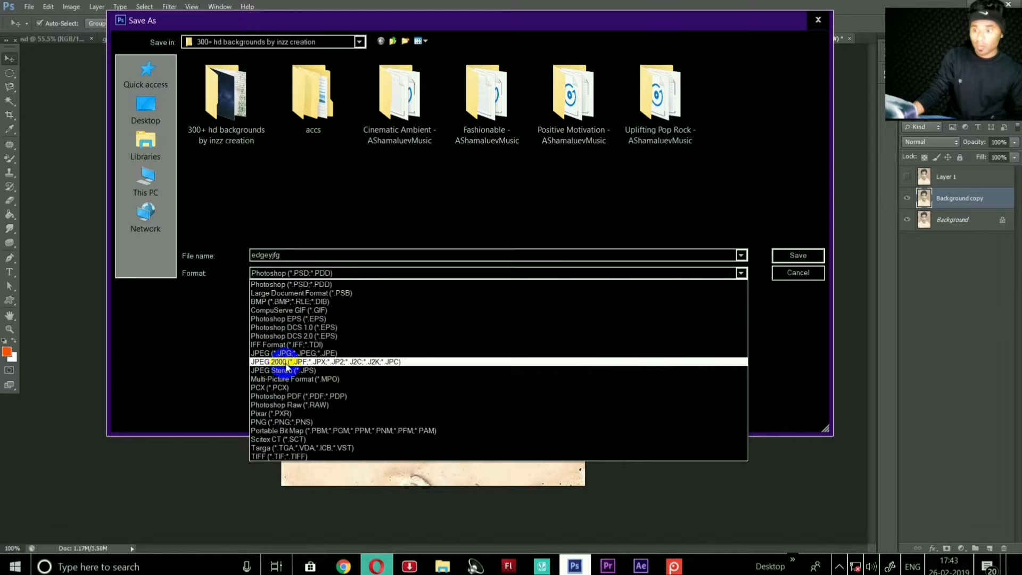
pyautogui.click(352, 282)
pyautogui.click(779, 256)
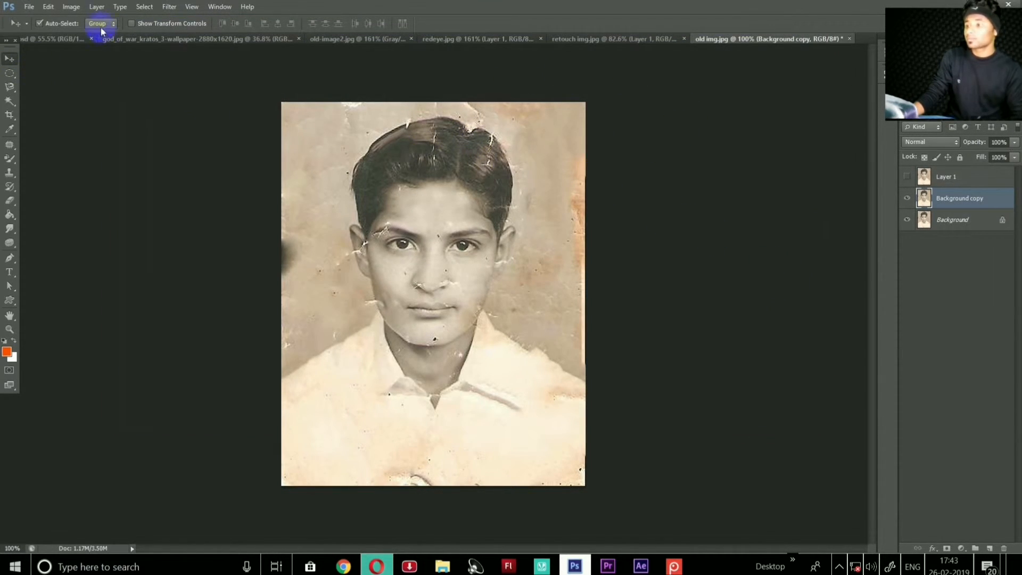
pyautogui.click(34, 50)
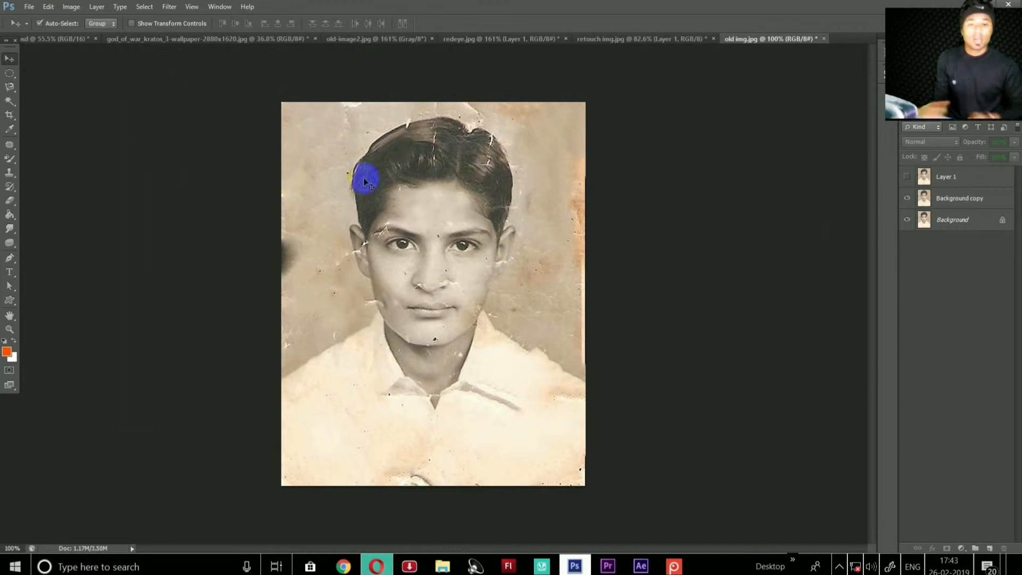